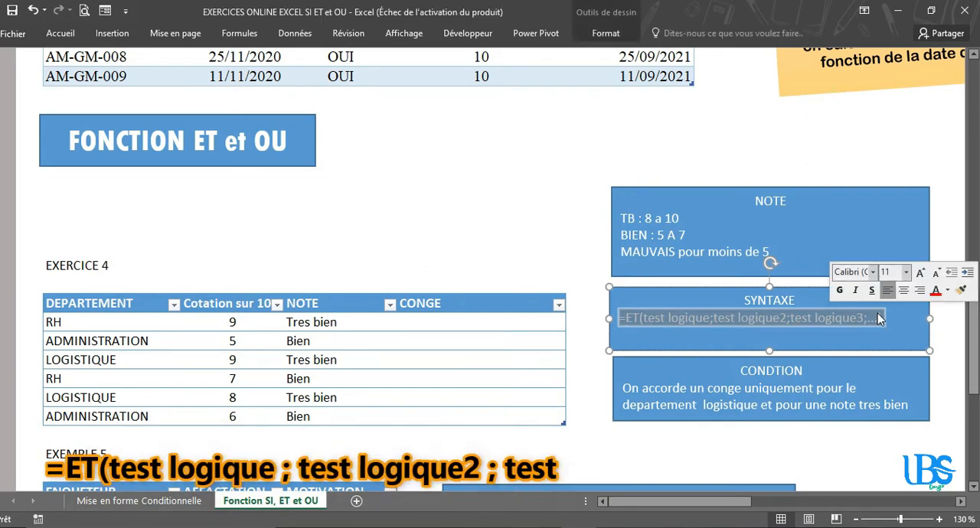
Step: Start an ET formula in the first CONGE cell of the EXERCICE 4 table, testing whether DEPARTEMENT equals "Logistique"
click(509, 243)
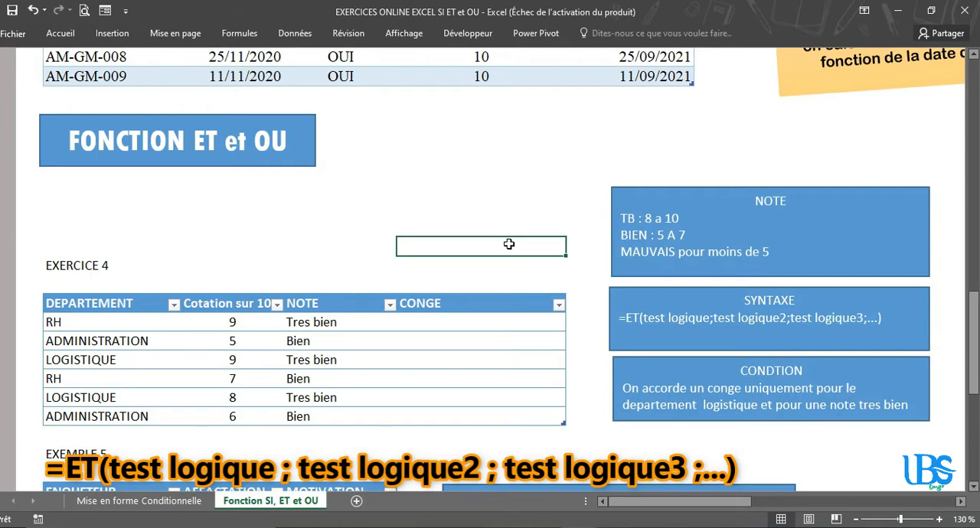
click(484, 322)
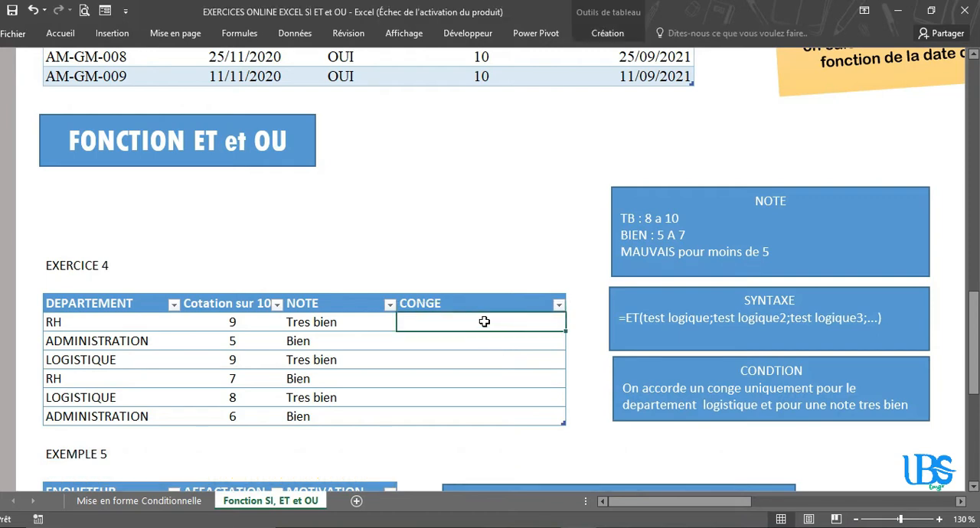
text(=et)
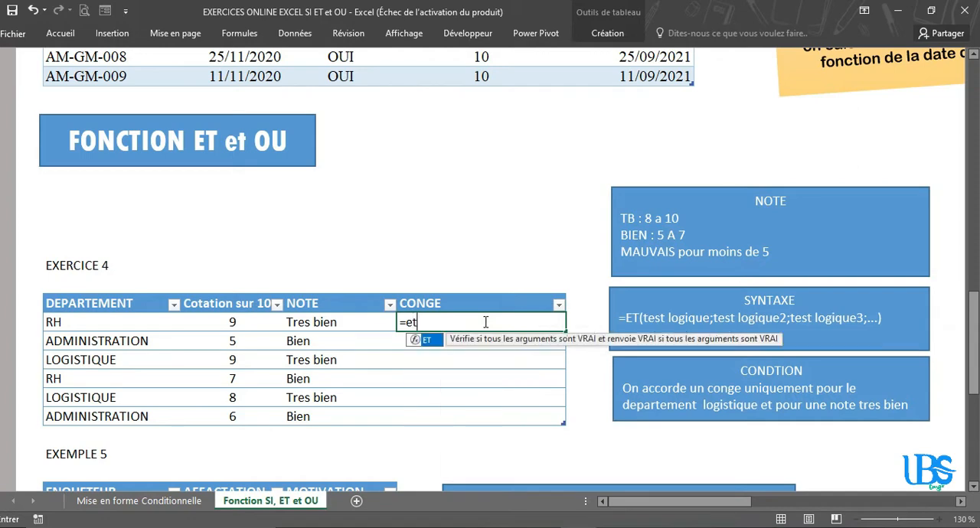
text(()
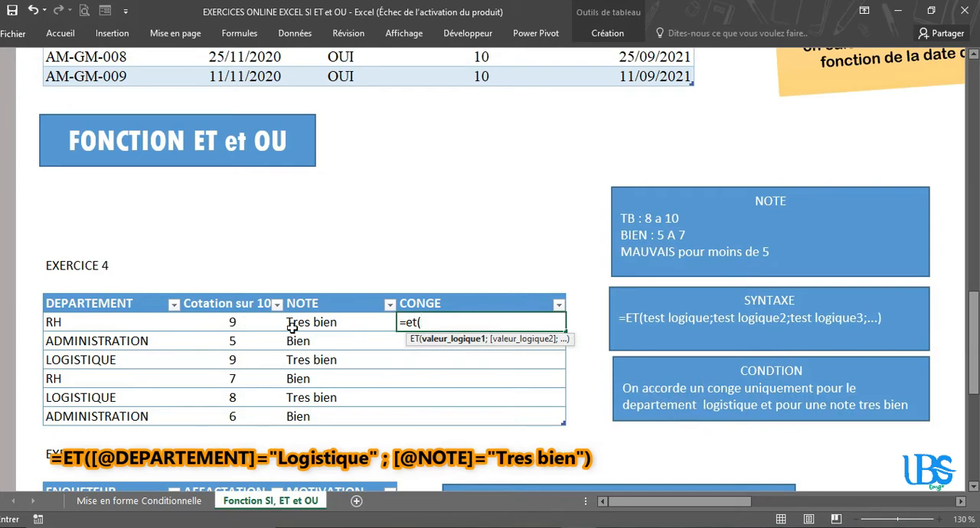
click(118, 321)
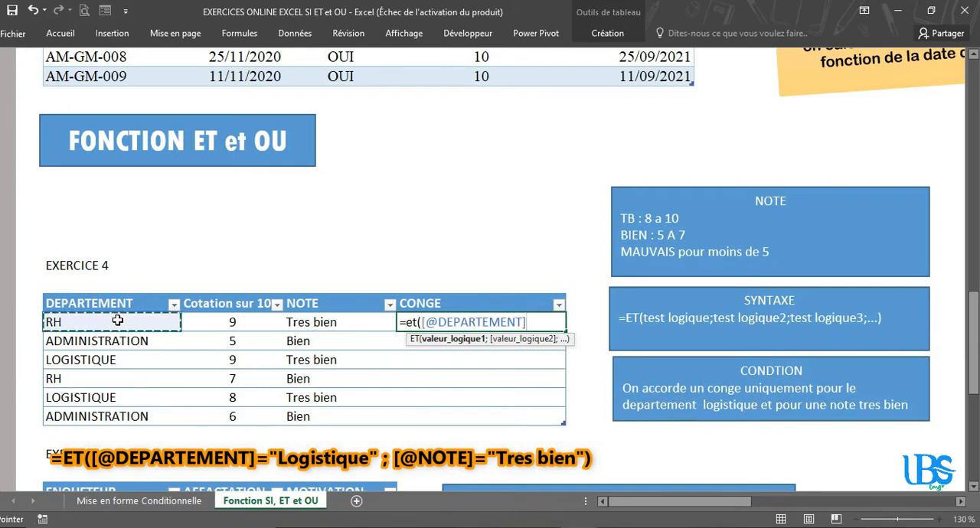
text(=)
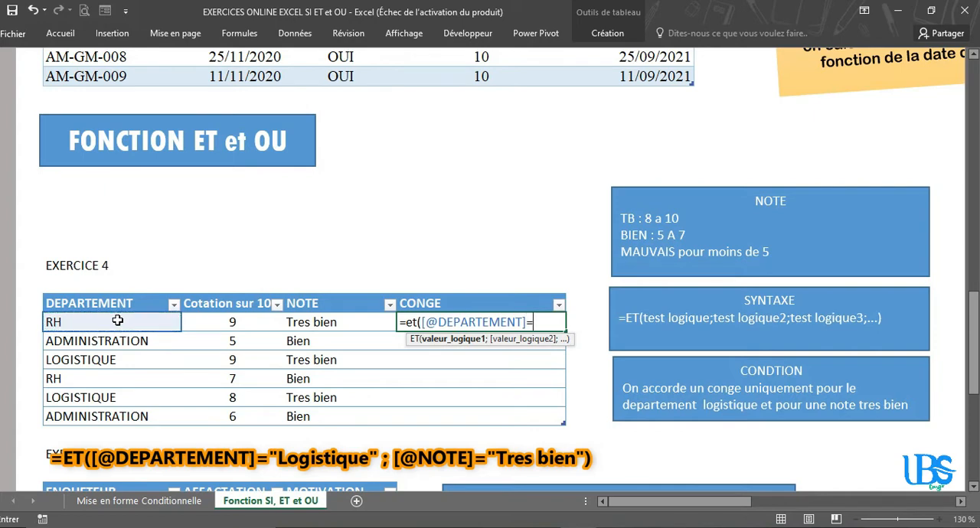
text("Logist)
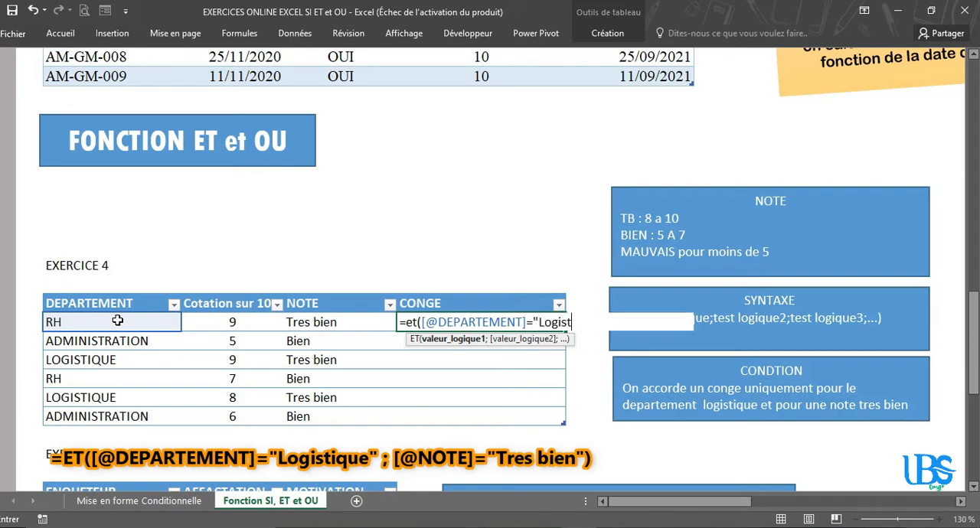
text(ique")
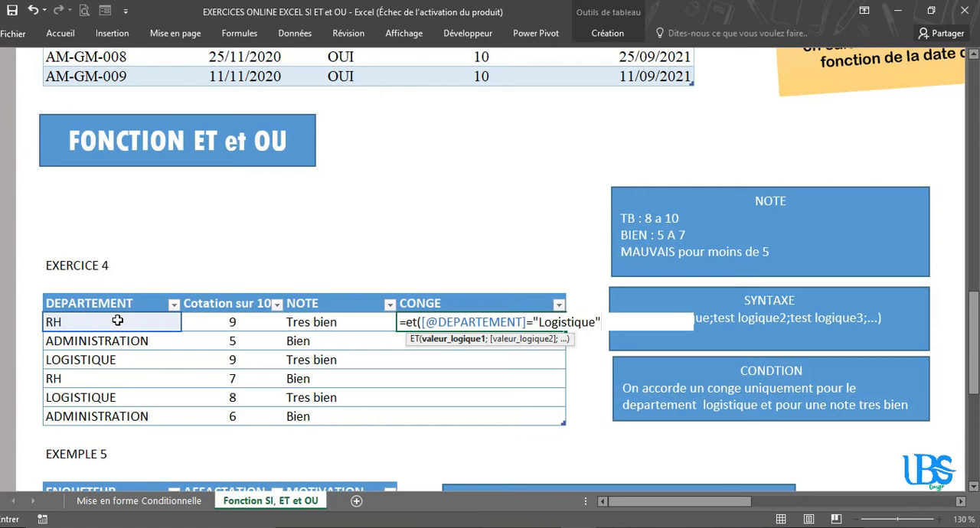
Step: Add the condition that NOTE equals "Tres bien" to the ET formula and complete it
text(;)
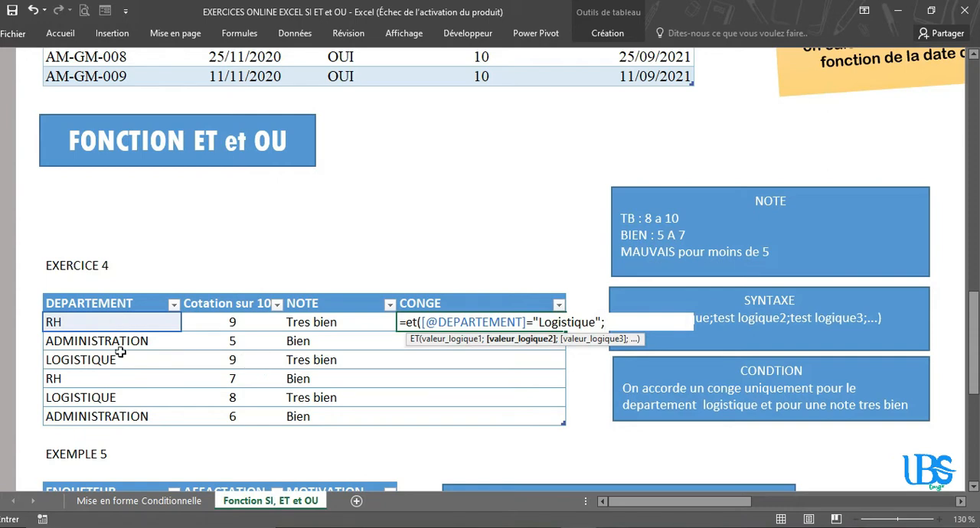
click(326, 324)
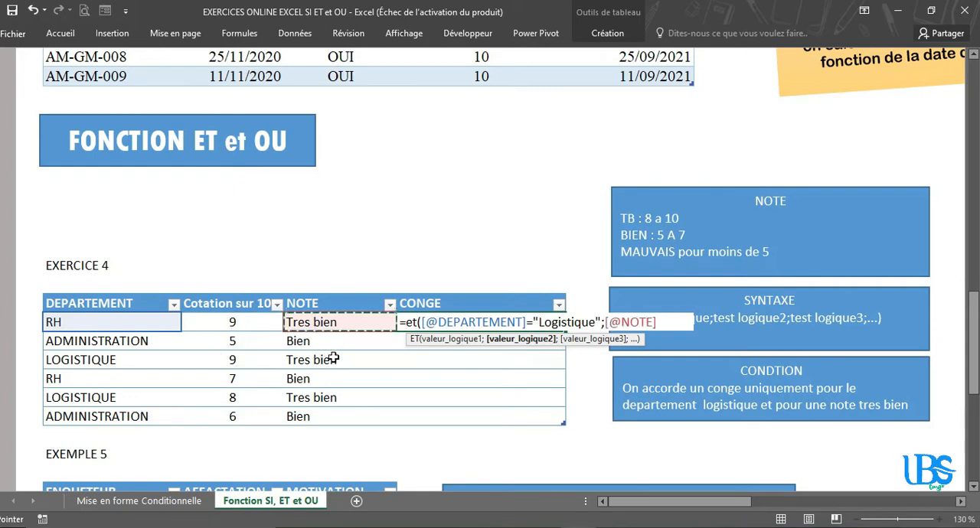
text(=)
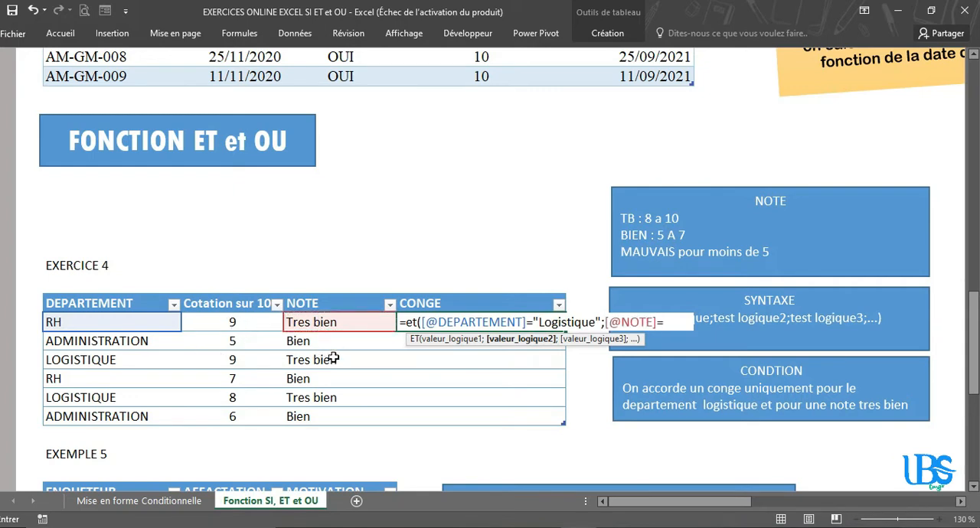
text("Tres bien)
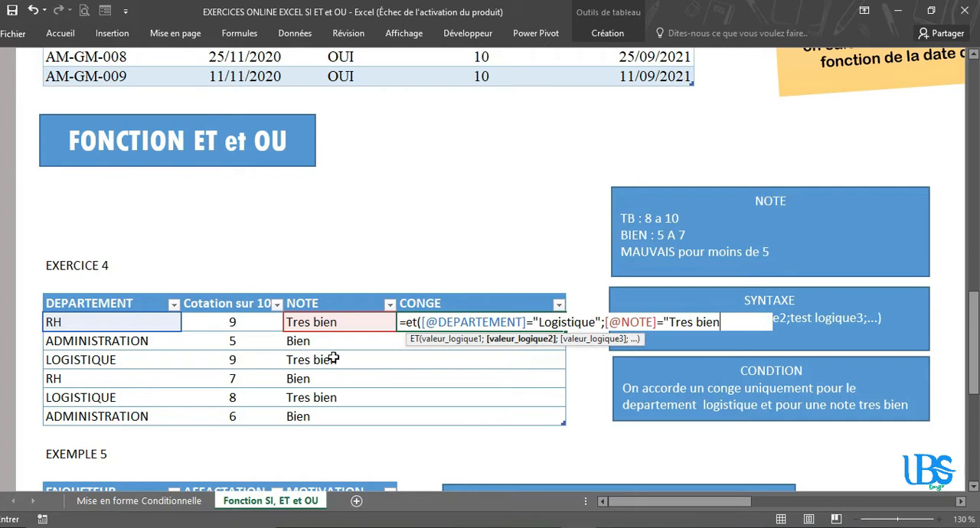
text("))
key(Return)
Step: Fill the ET formula from the first CONGE cell through the last row of the EXERCICE 4 table
click(524, 321)
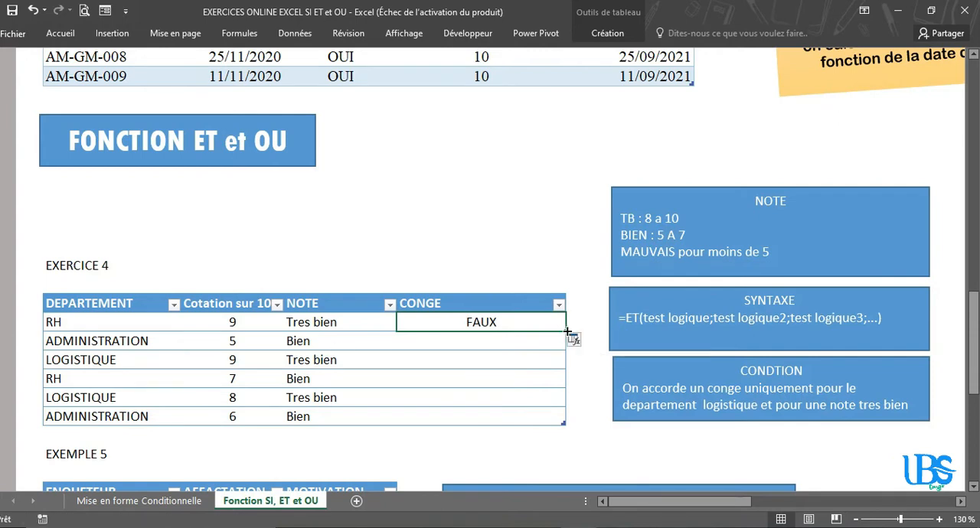
drag(567, 331, 563, 421)
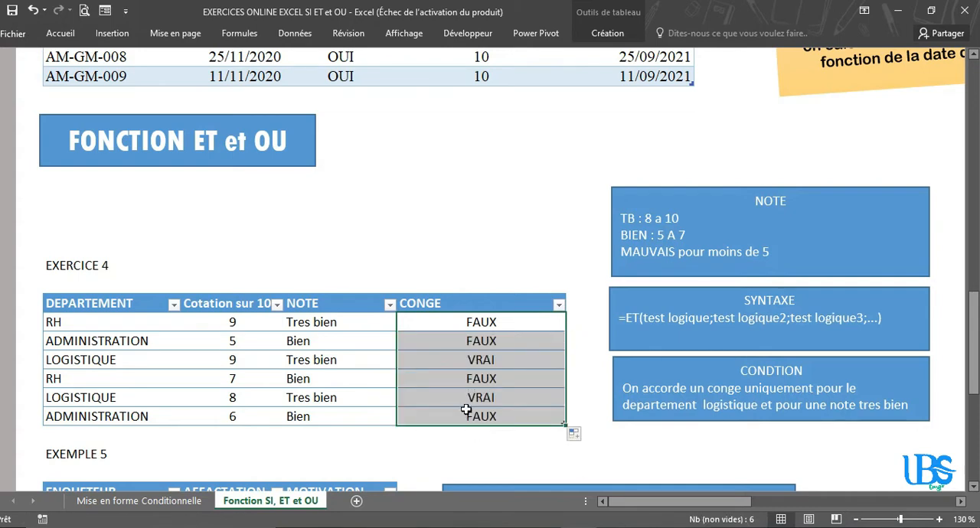
click(258, 361)
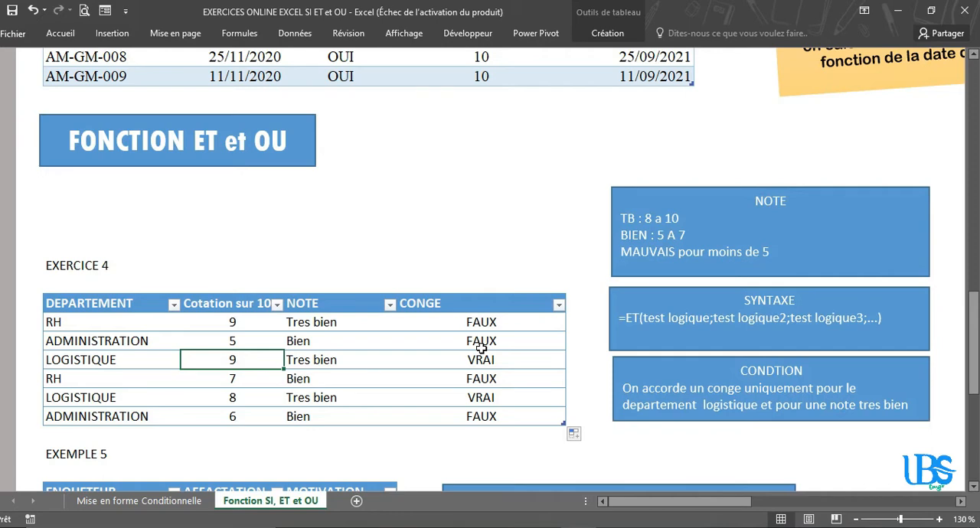
click(495, 321)
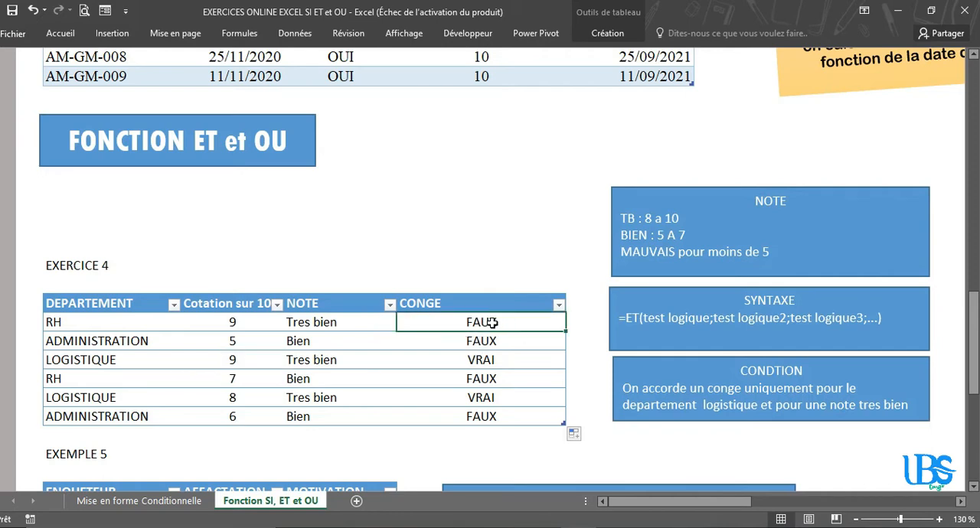
drag(492, 323, 476, 414)
key(Delete)
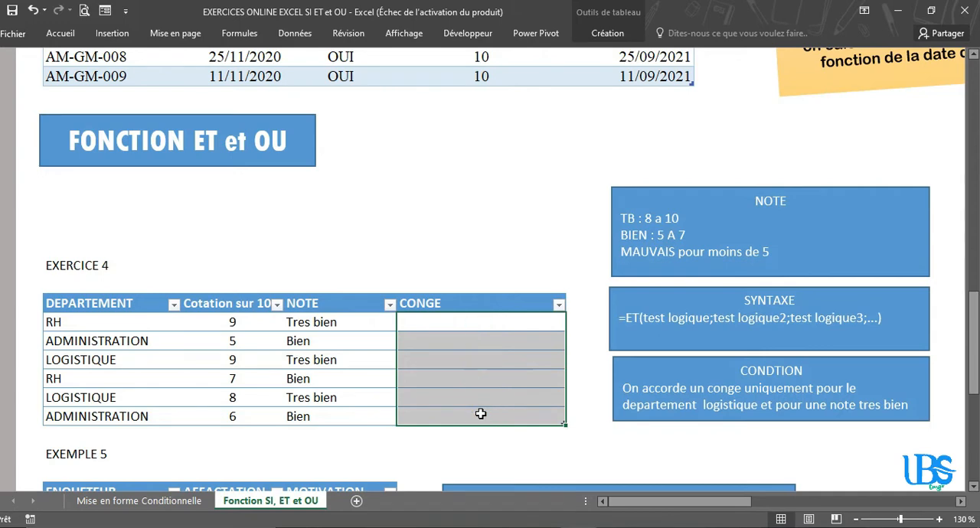
key(ctrl+z)
click(482, 453)
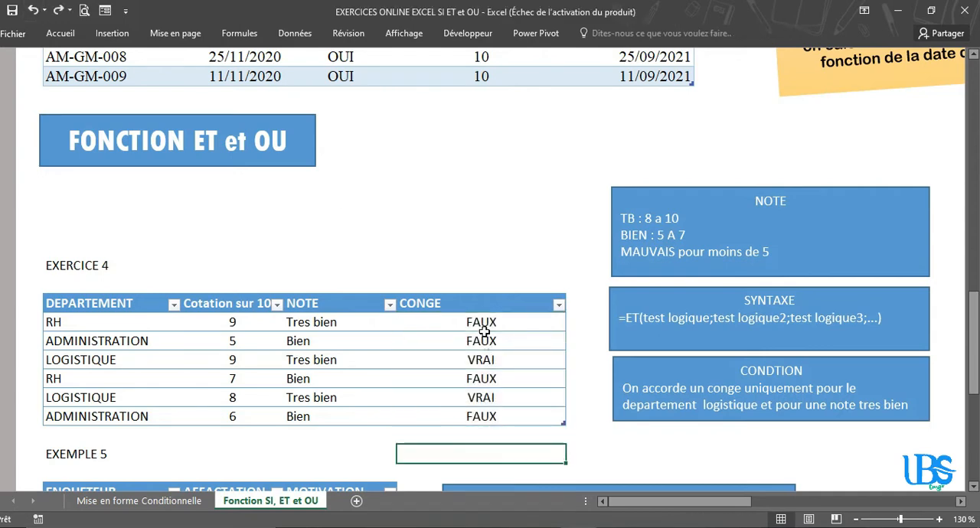
Step: Copy the ET expression, without its equals sign, from the first CONGE cell and leave the formula as it is
click(483, 329)
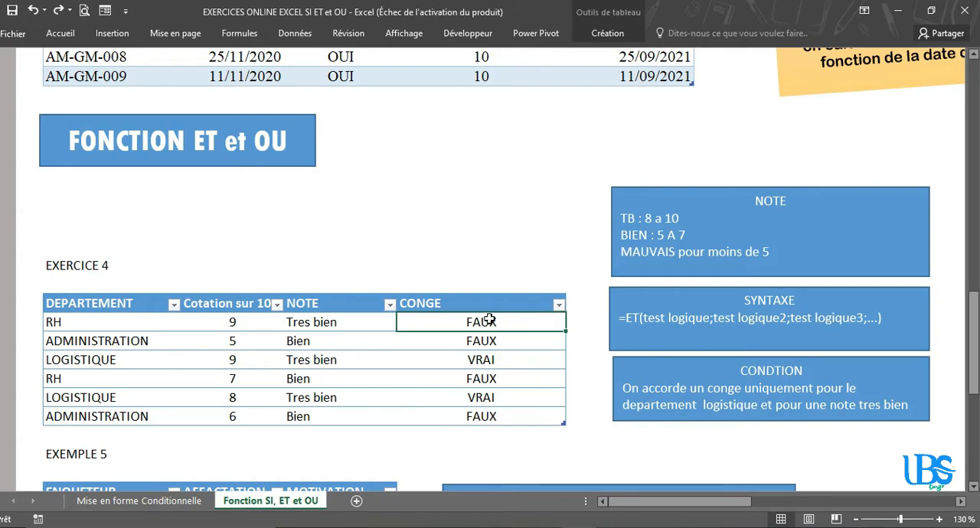
double_click(486, 322)
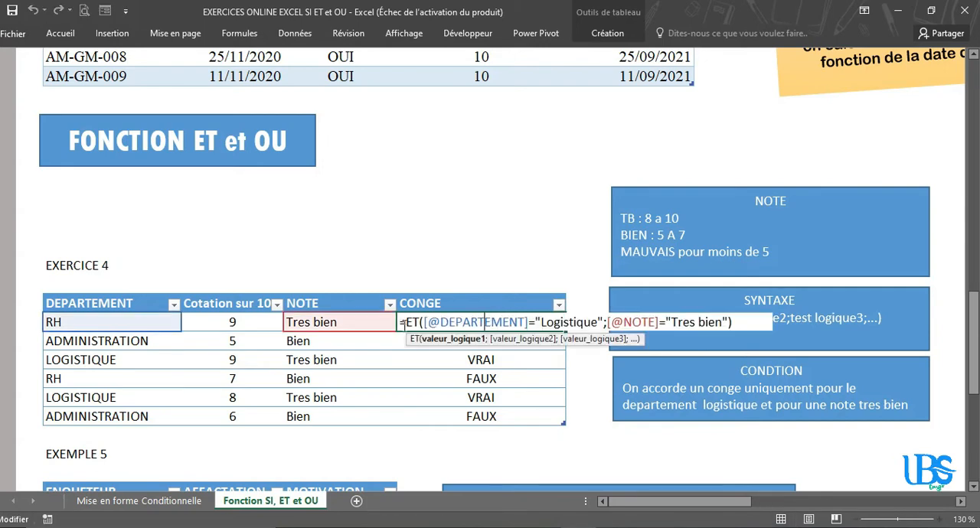
drag(407, 323, 742, 323)
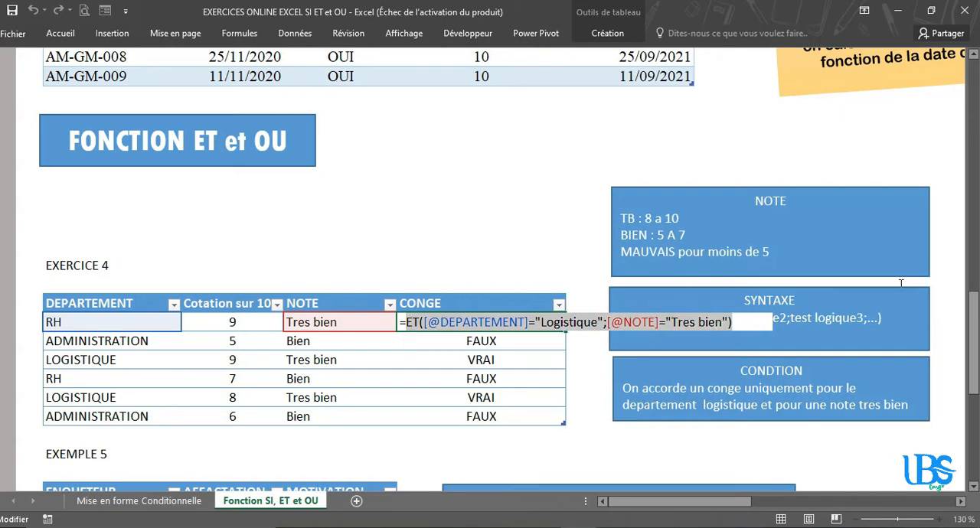
key(Escape)
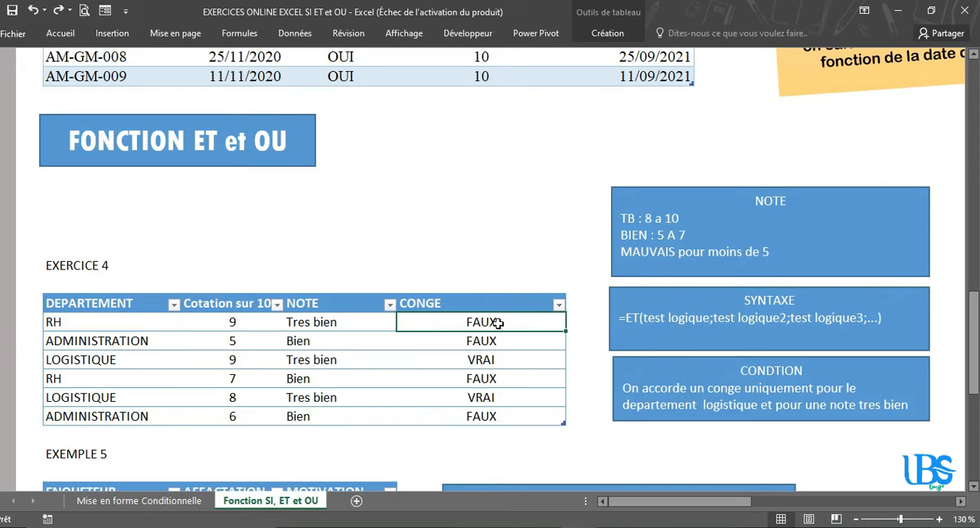
Step: Clear all six formula results from the CONGE column of the EXERCICE 4 table
drag(498, 323, 499, 419)
key(Delete)
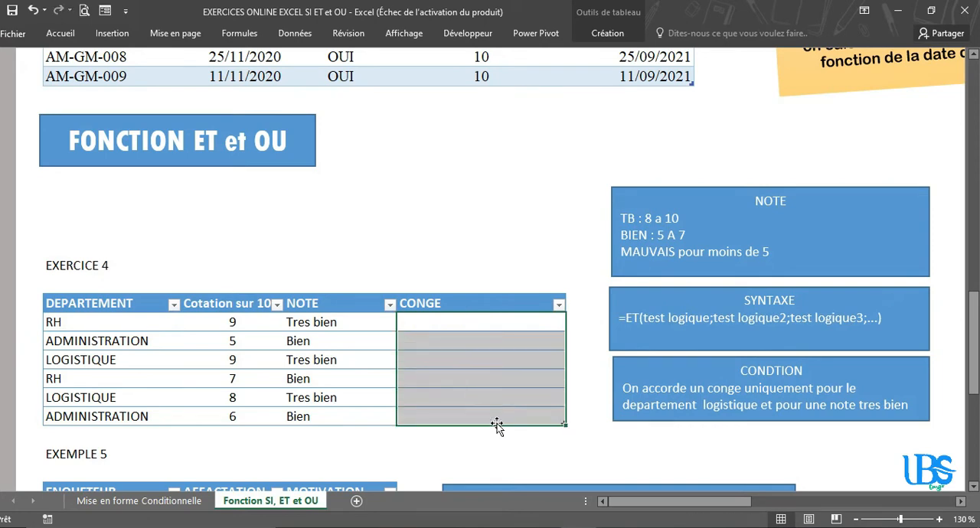
click(483, 437)
Step: Start an SI formula in the first CONGE cell, using the copied ET expression as its logical test
click(463, 321)
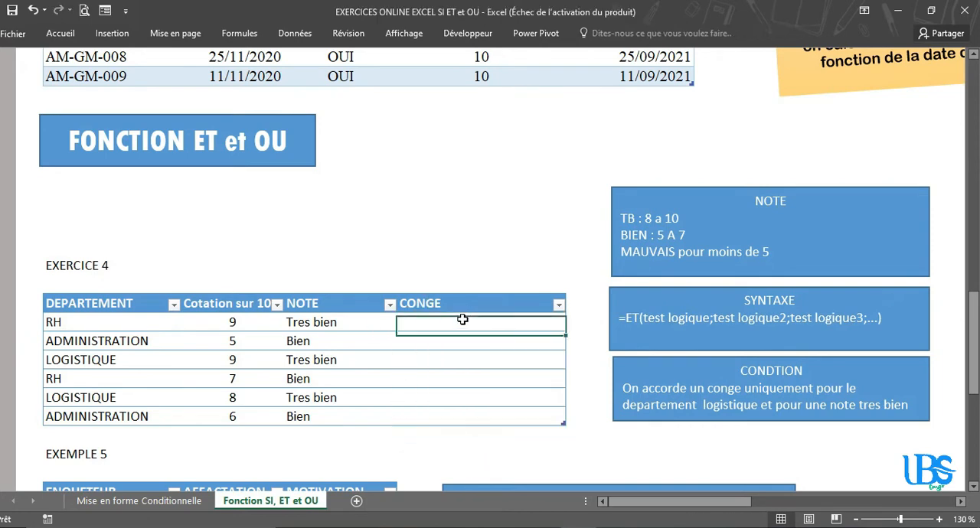
text(=)
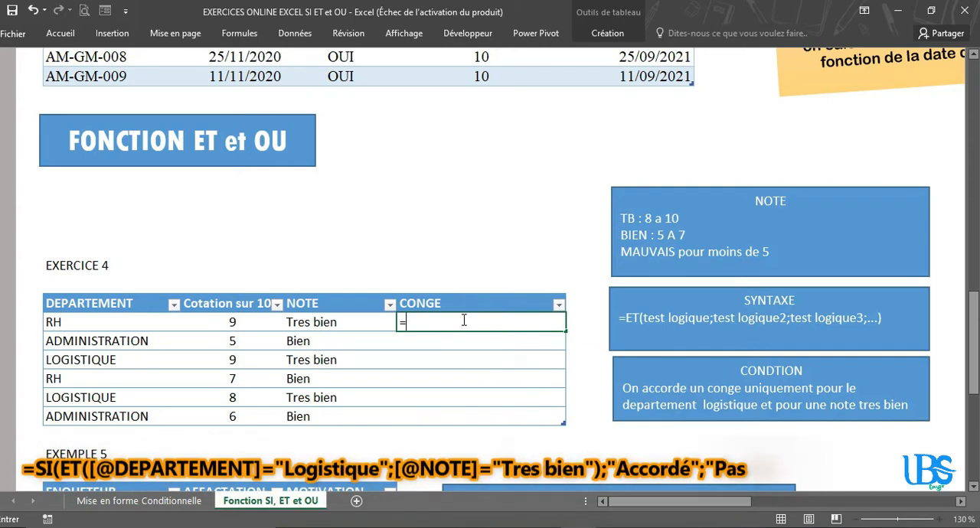
text(si()
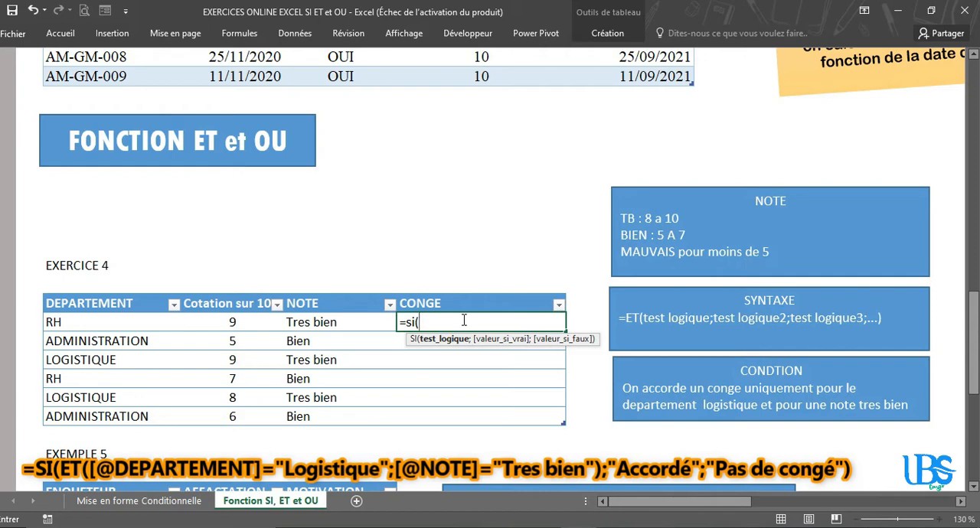
key(ctrl+v)
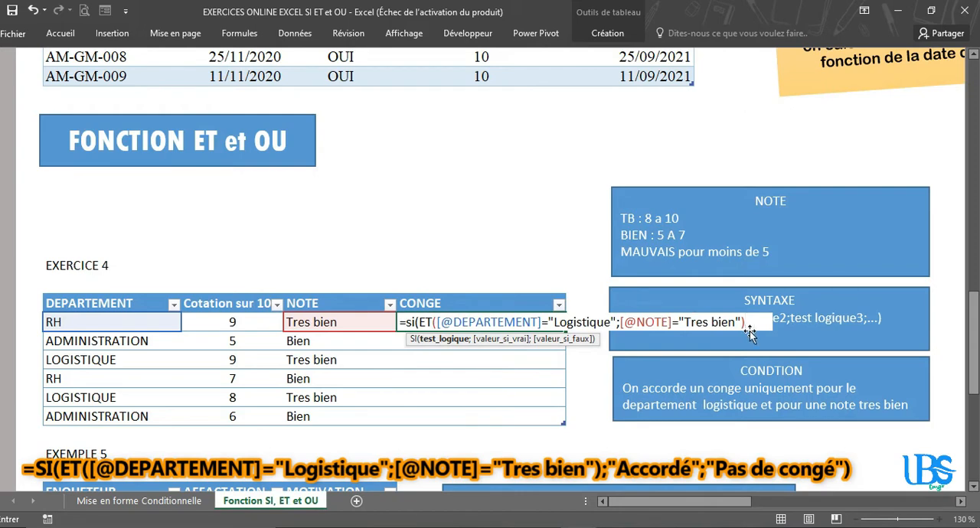
Step: Enter "Accordé" as the SI formula's value when the test is true, moving the syntax hint out of the way
text(;)
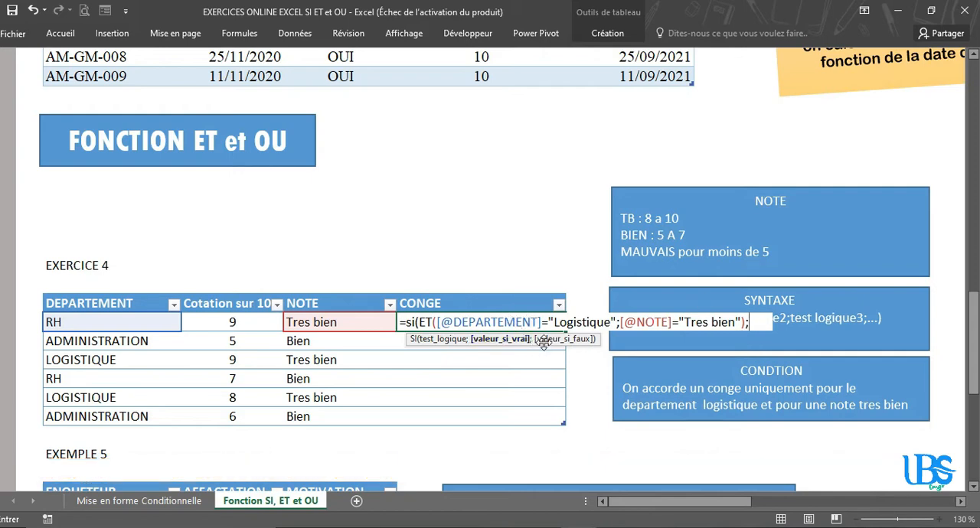
drag(540, 344, 553, 369)
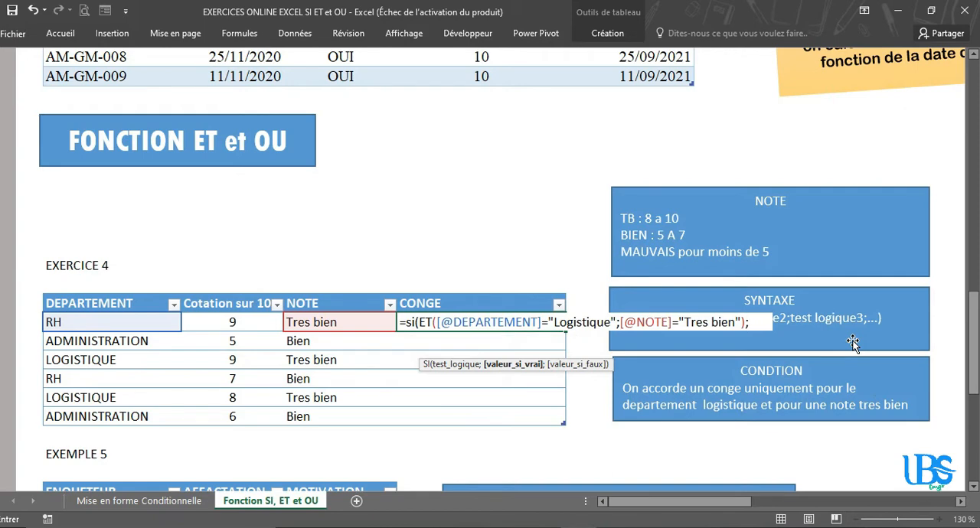
text("C)
key(BackSpace)
text(Accor)
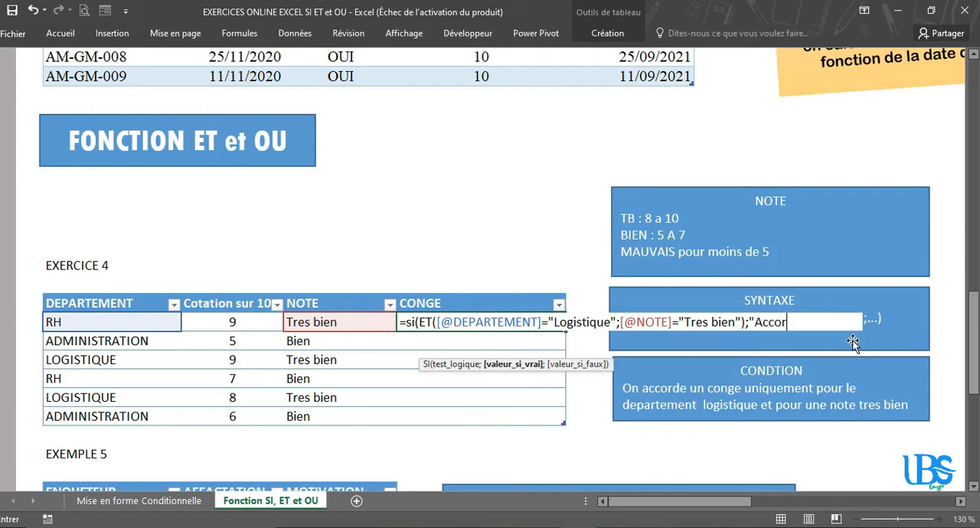
text(dé";)
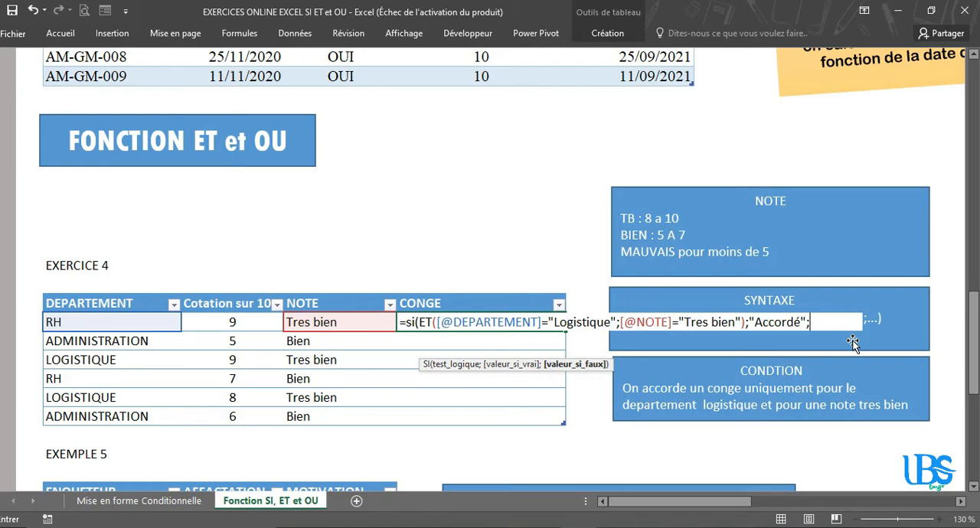
Step: Enter "Pas de congé" as the SI formula's value when the test is false and complete the formula
text("Pas de cong)
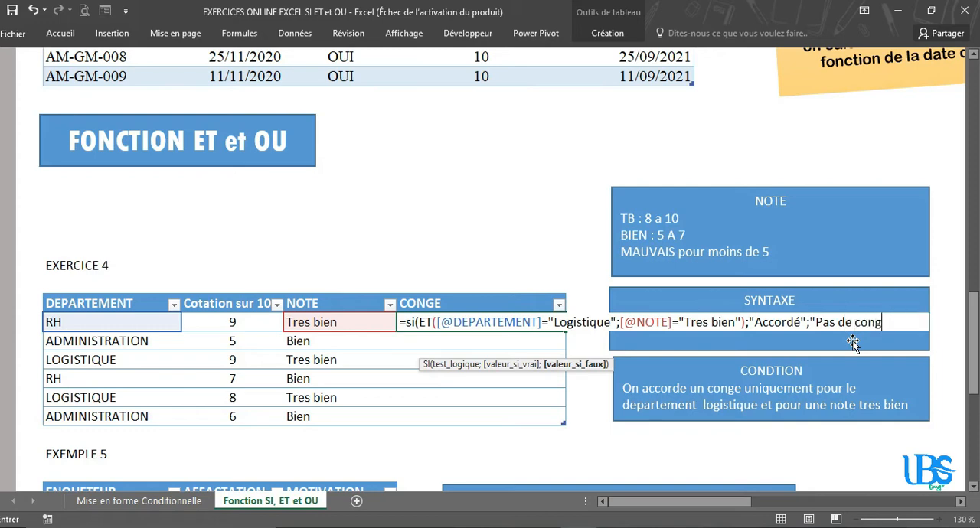
text(é%)
key(BackSpace)
text("))
key(Return)
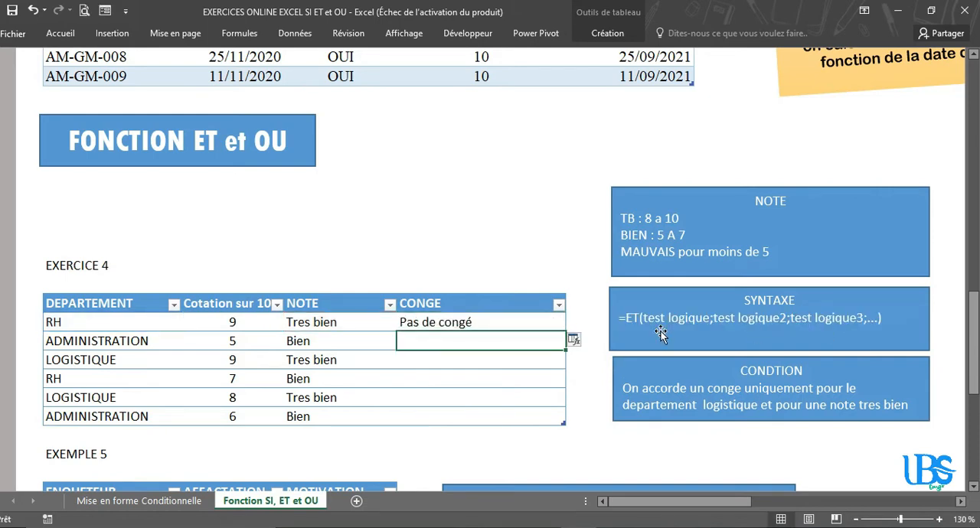
Step: Fill the SI formula down the remaining rows of the CONGE column
click(530, 324)
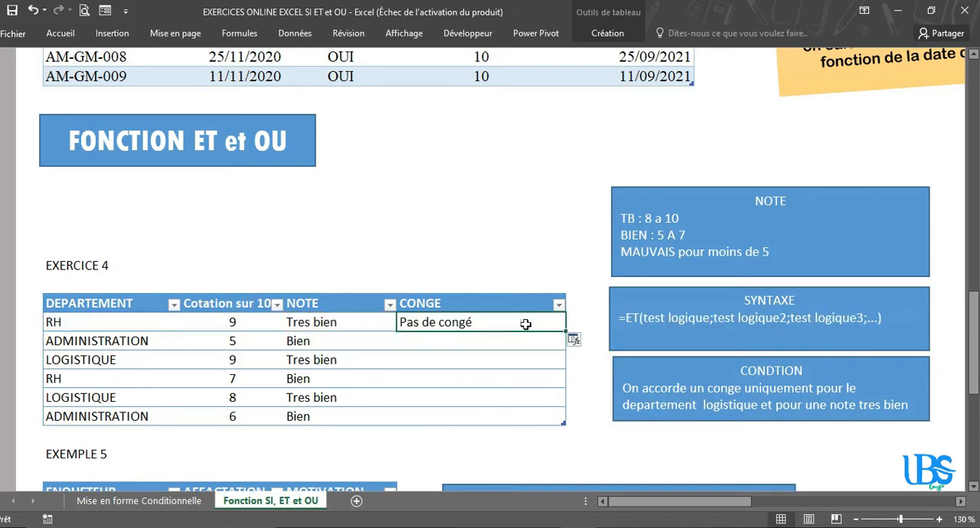
double_click(565, 329)
click(435, 397)
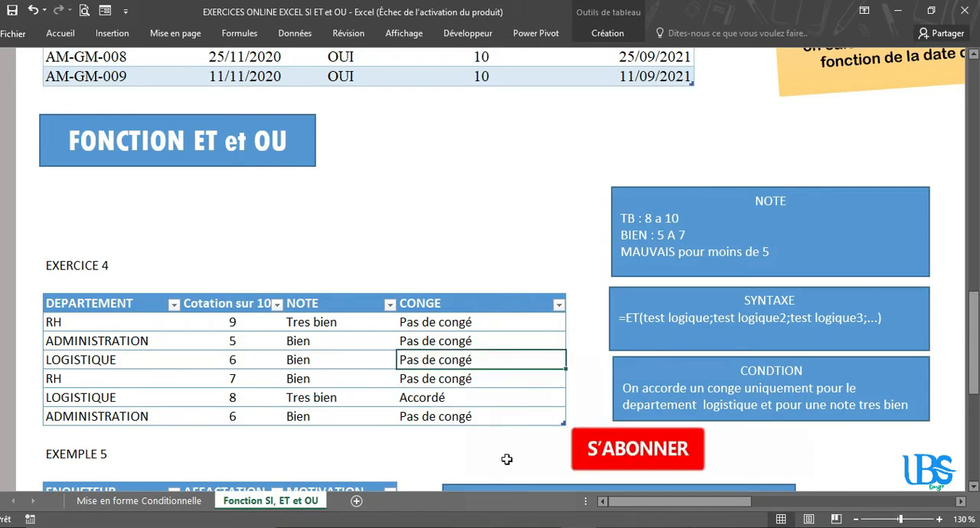
Step: Clear the existing values from the MOTIVATION column of the EXEMPLE 5 table
drag(974, 357, 976, 426)
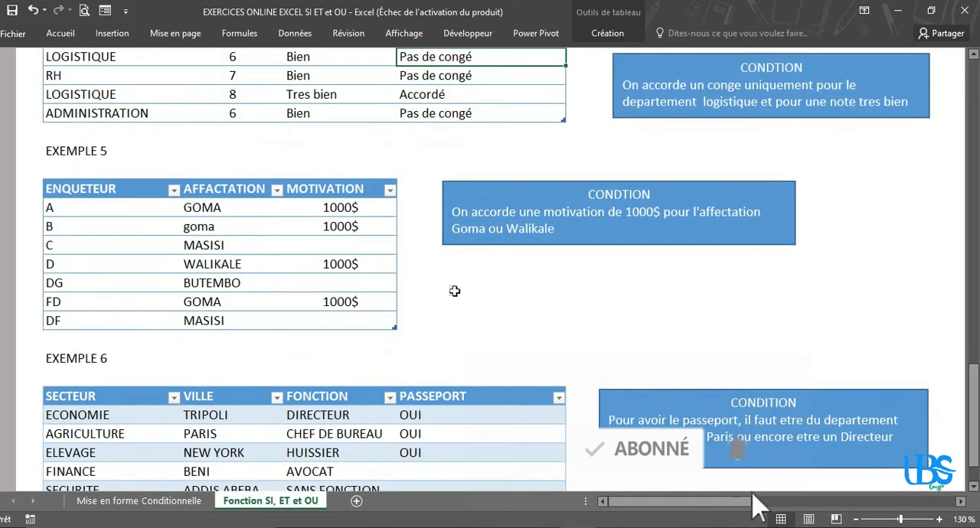
click(342, 258)
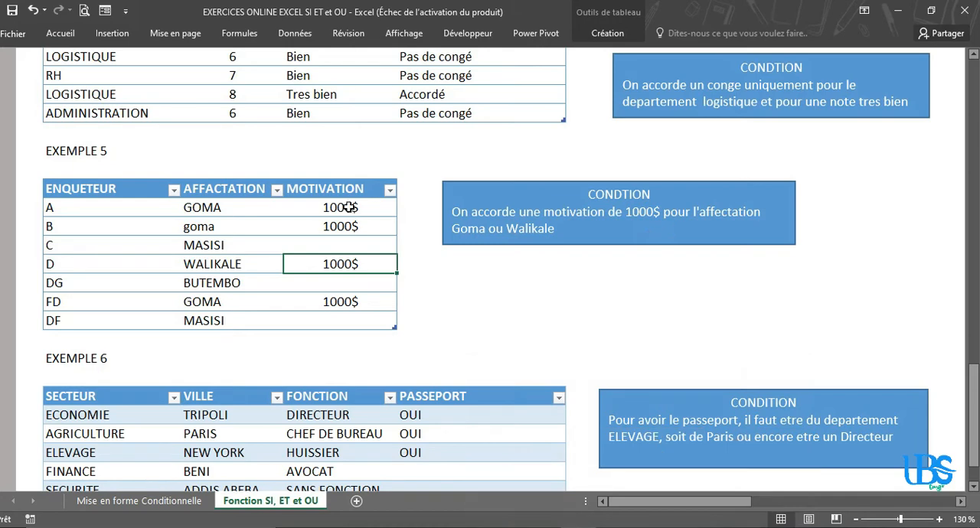
drag(348, 207, 337, 321)
key(Delete)
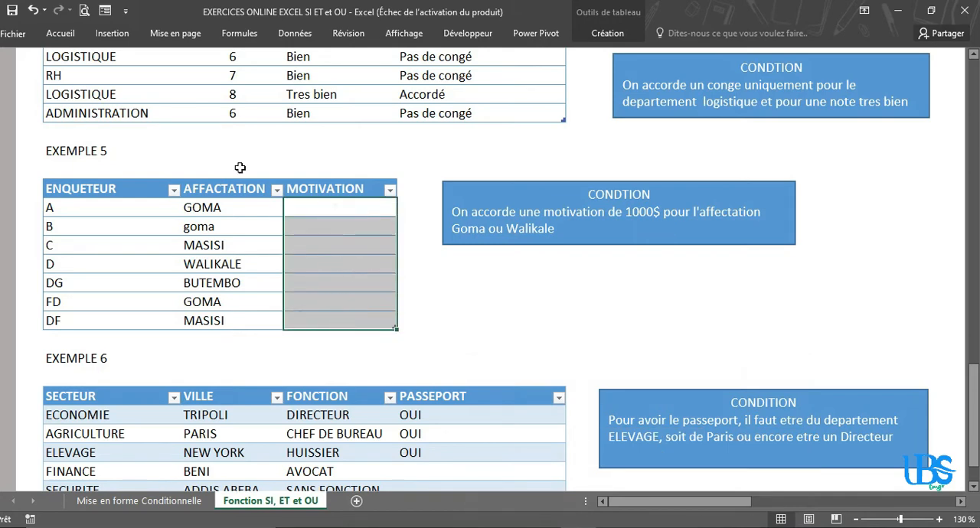
Step: Start an OU formula in the first MOTIVATION cell, with that row's AFFACTATION equal to "GOMA" as the first logical test
click(380, 215)
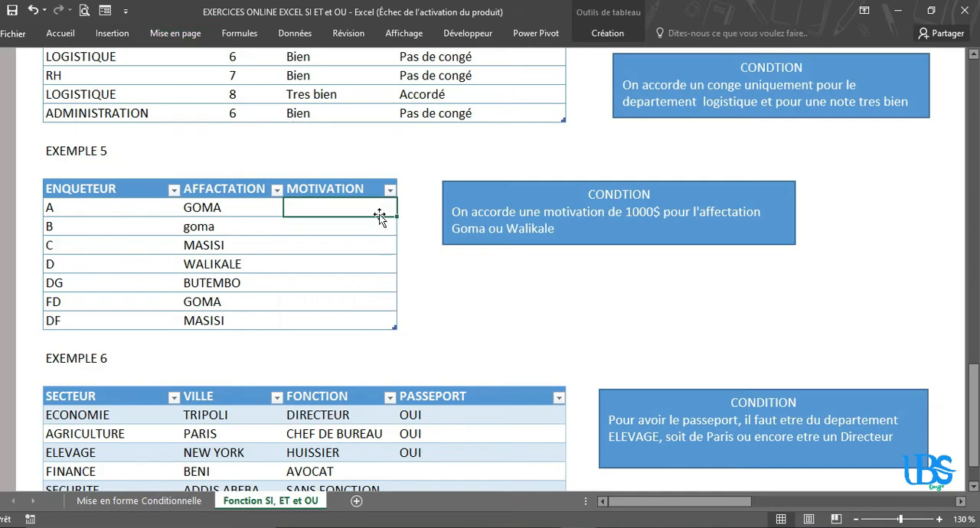
text(=)
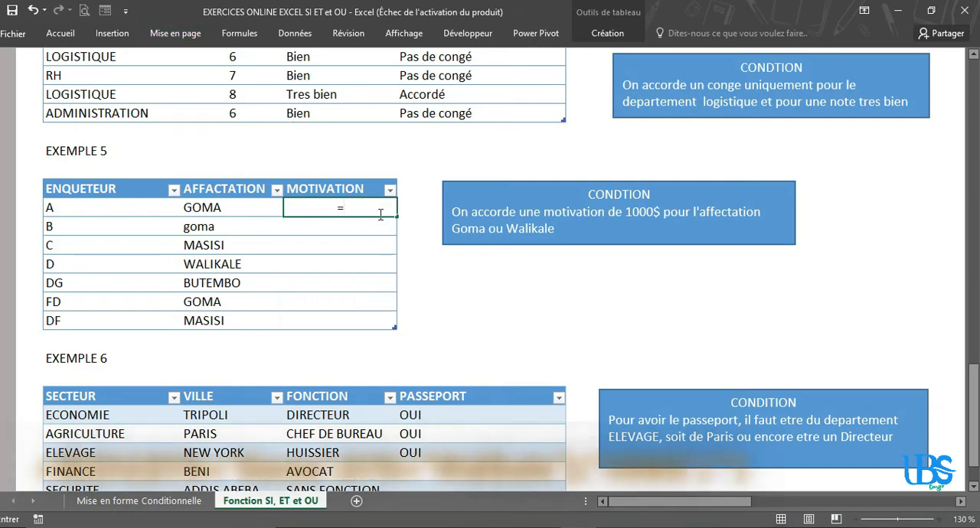
text(OU)
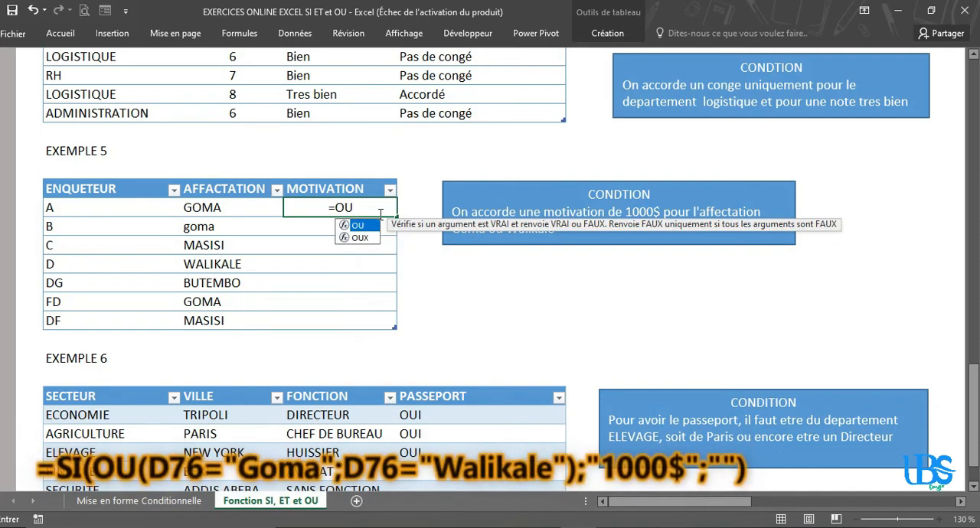
text(()
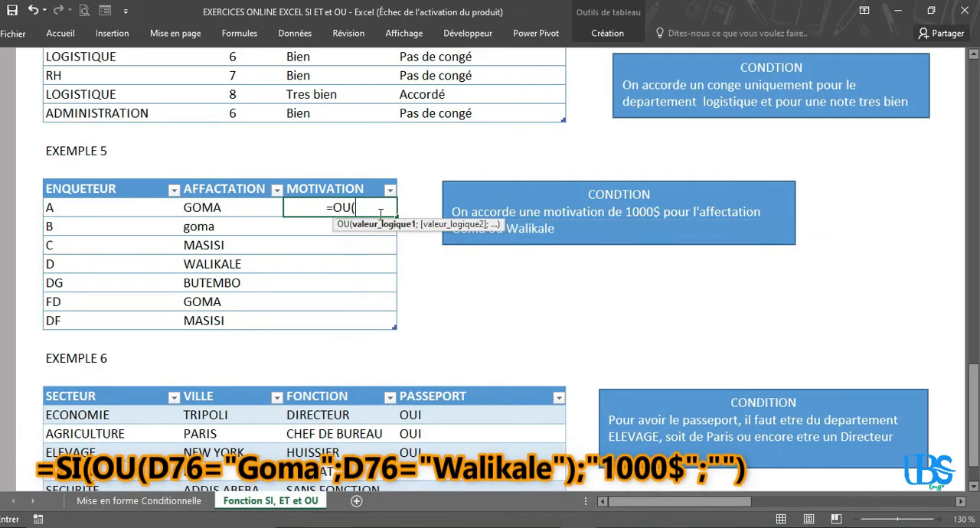
click(213, 206)
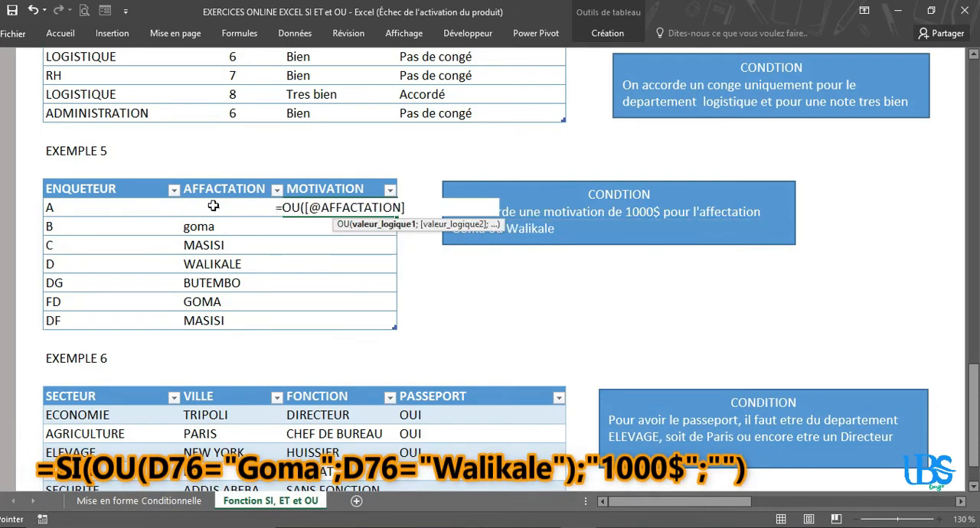
text(=)
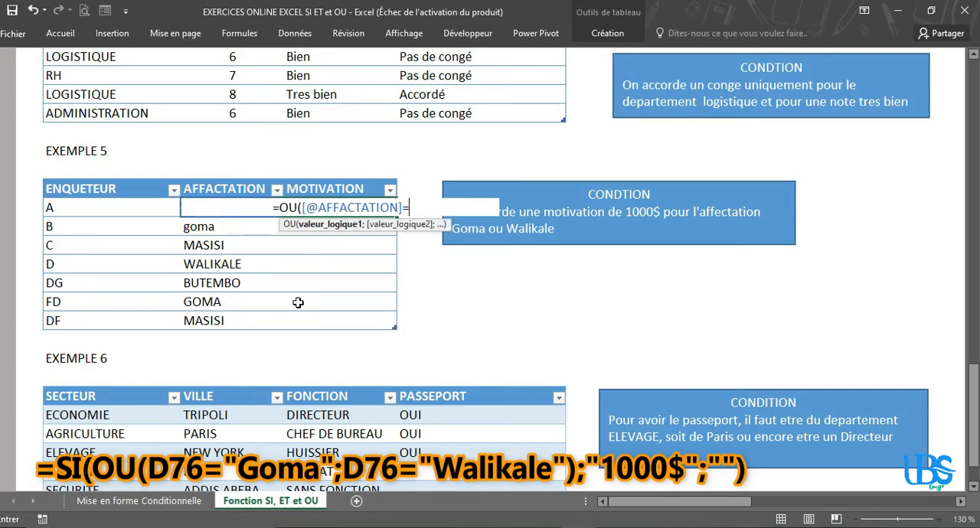
text(")
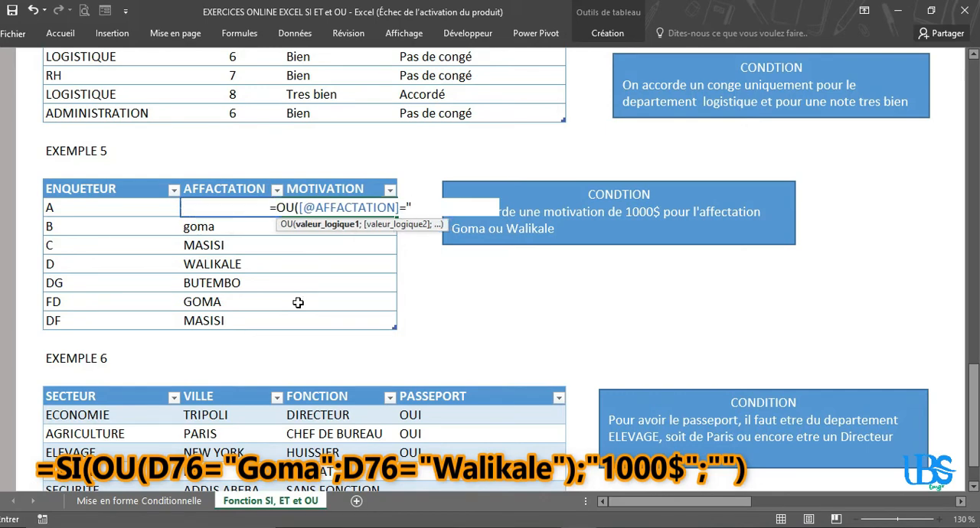
text(GOMA)
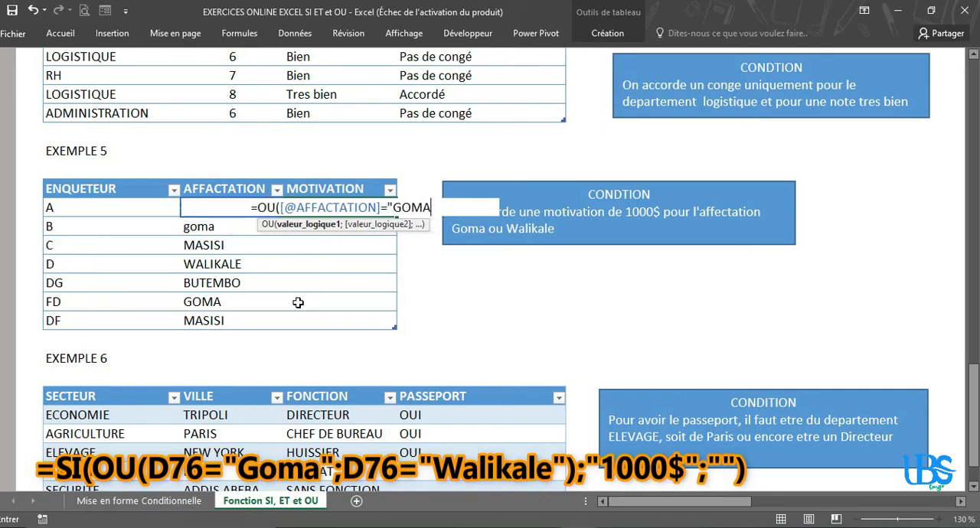
text(")
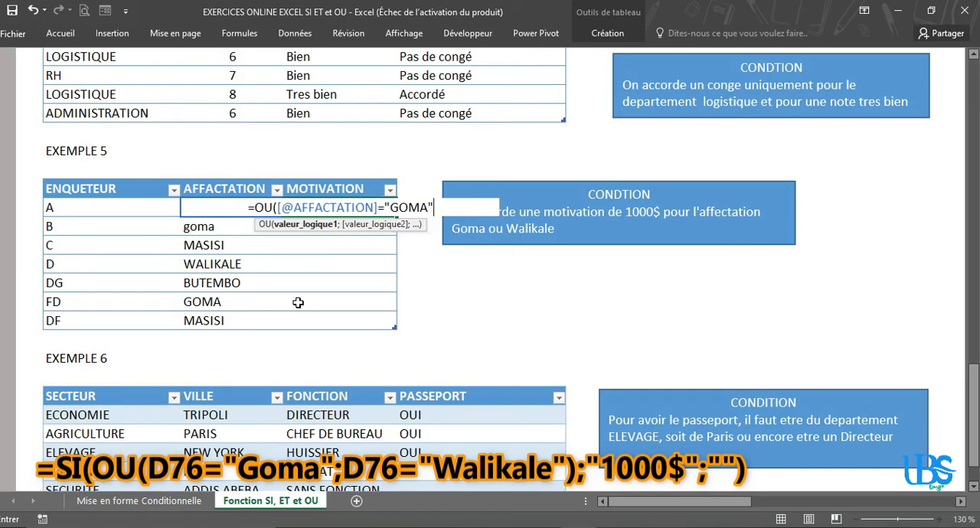
text(;)
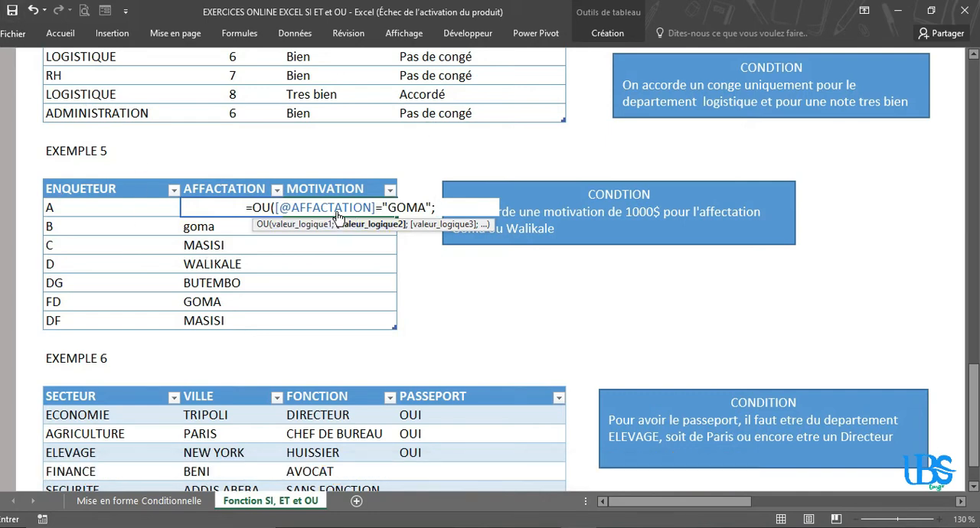
Step: Add D76="WALIKALE" as the OU formula's second logical test, moving the syntax hint out of the way, and complete the formula
drag(335, 229, 329, 263)
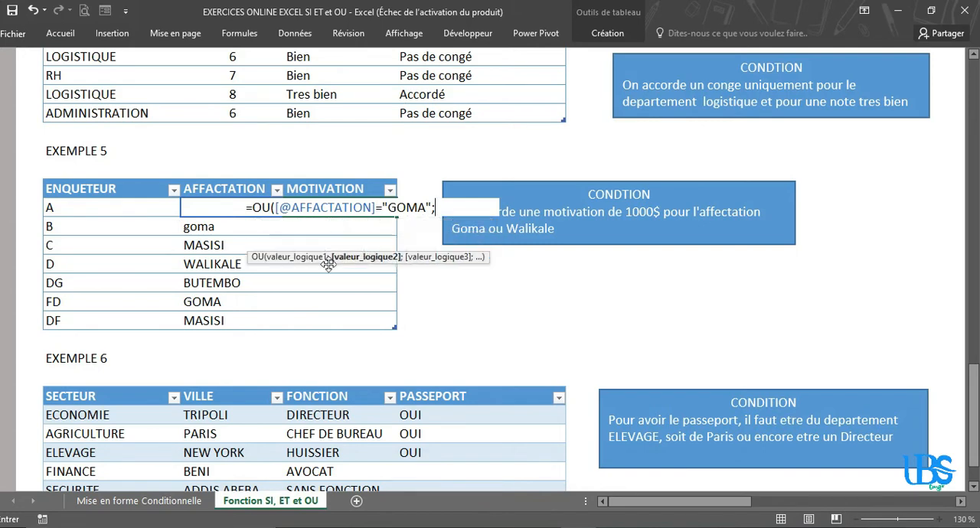
click(222, 217)
text(6)
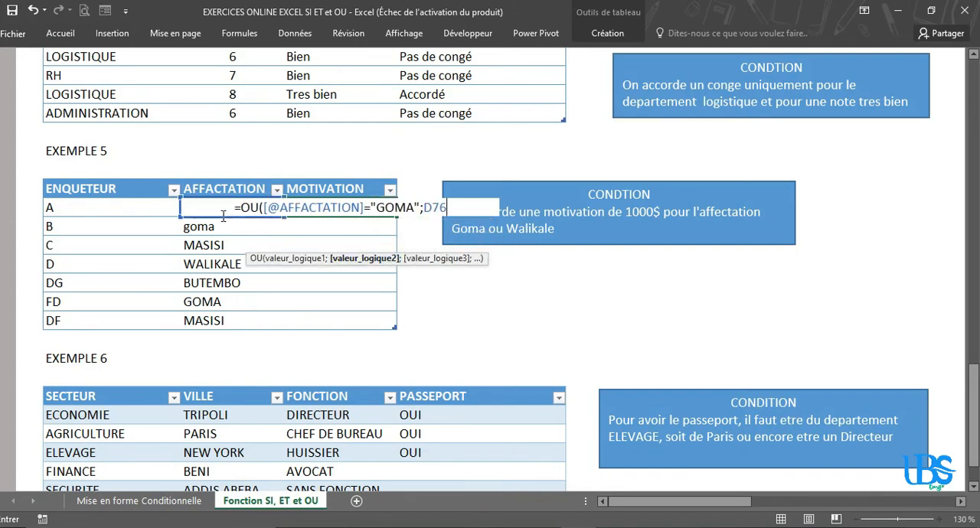
text(;)
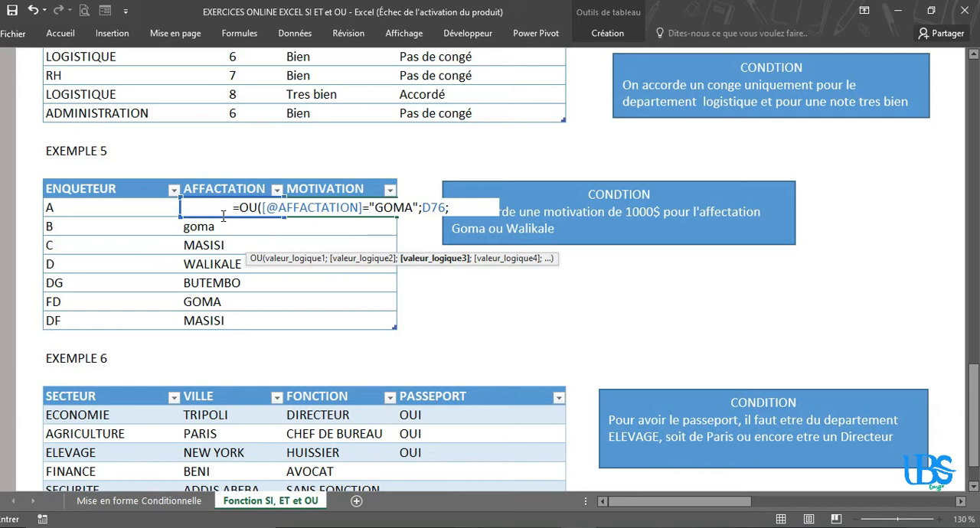
key(BackSpace)
text(=)
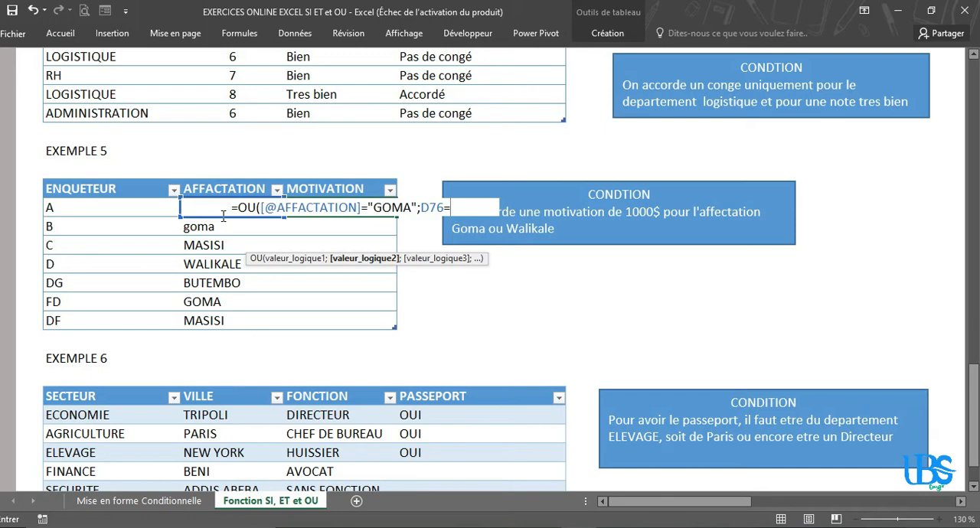
text("WALIKALE)
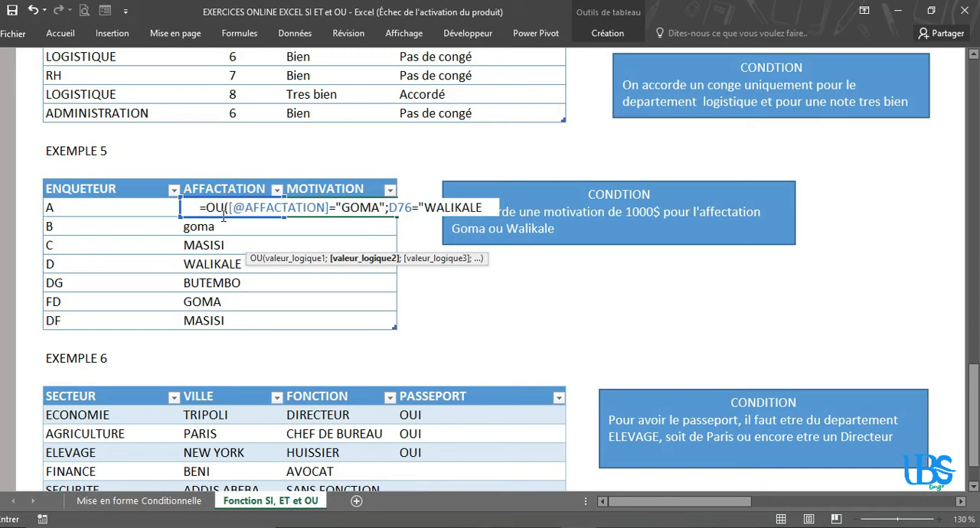
text(")
key(BackSpace)
text(")
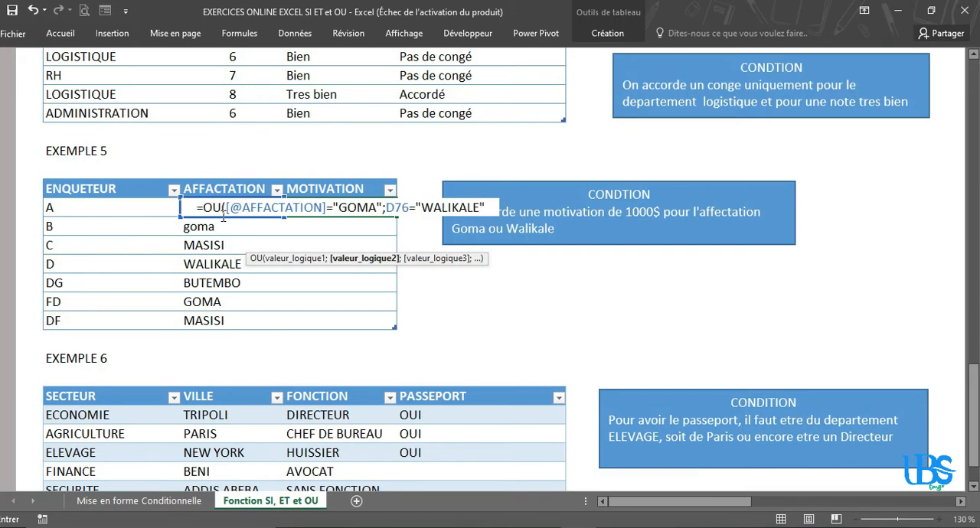
text())
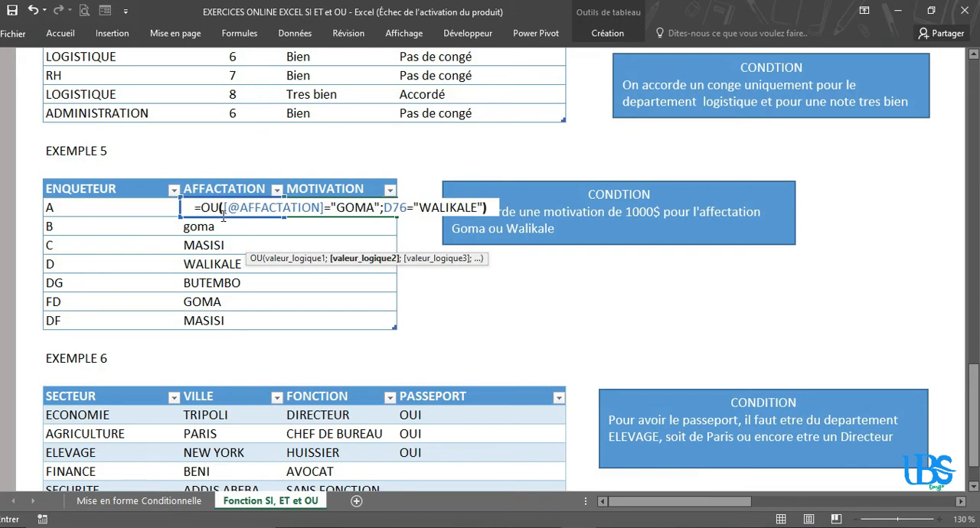
key(Return)
Step: Fill the OU formula down the remaining rows of the MOTIVATION column
click(357, 208)
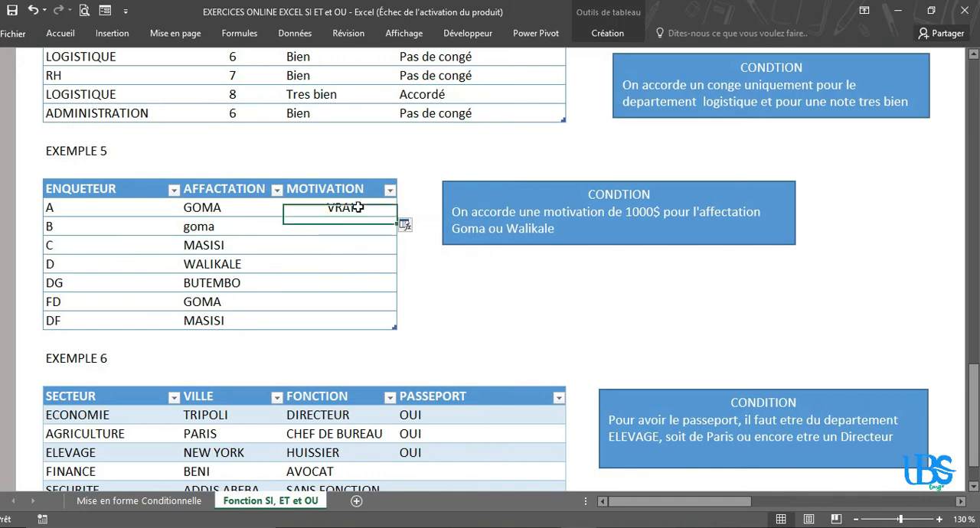
click(201, 212)
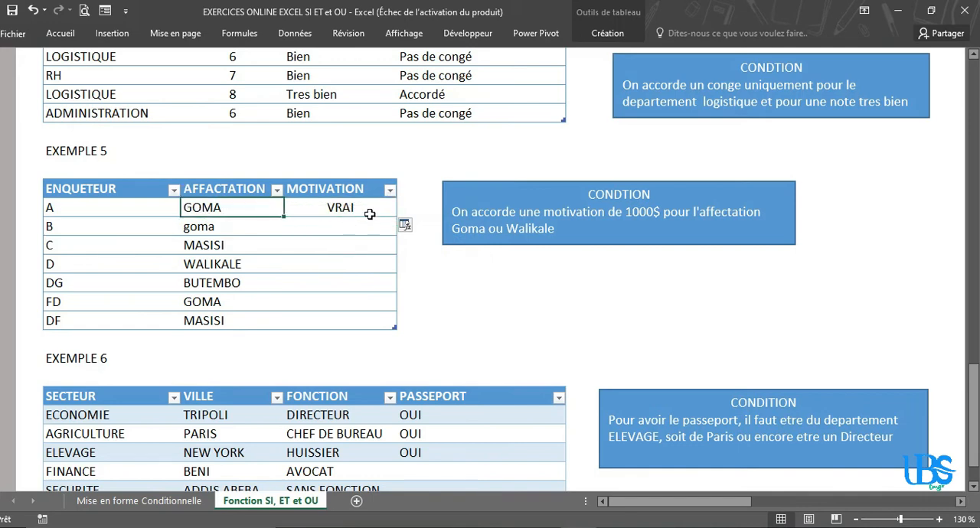
click(368, 208)
double_click(397, 218)
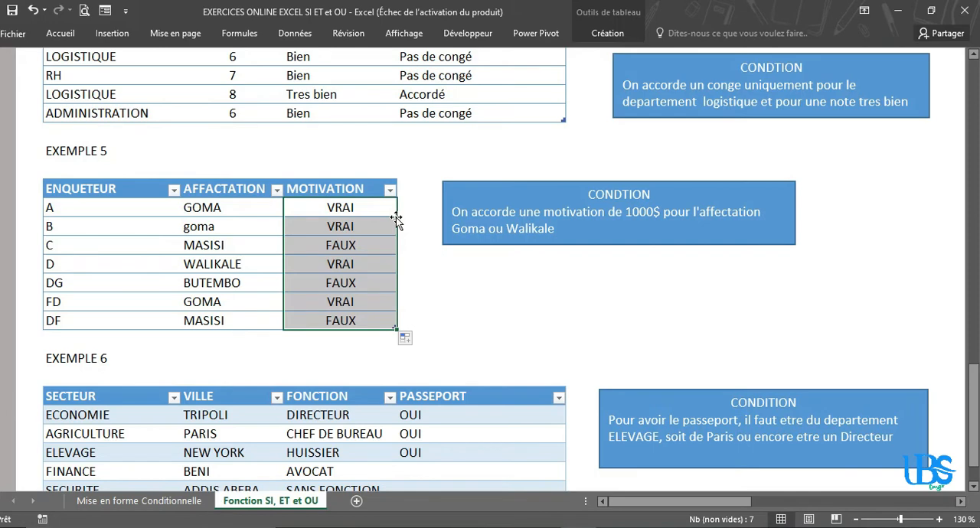
Step: Change the AFFACTATION of enquêteur B to PARIS and check the OU results against the assignments
click(357, 226)
click(258, 228)
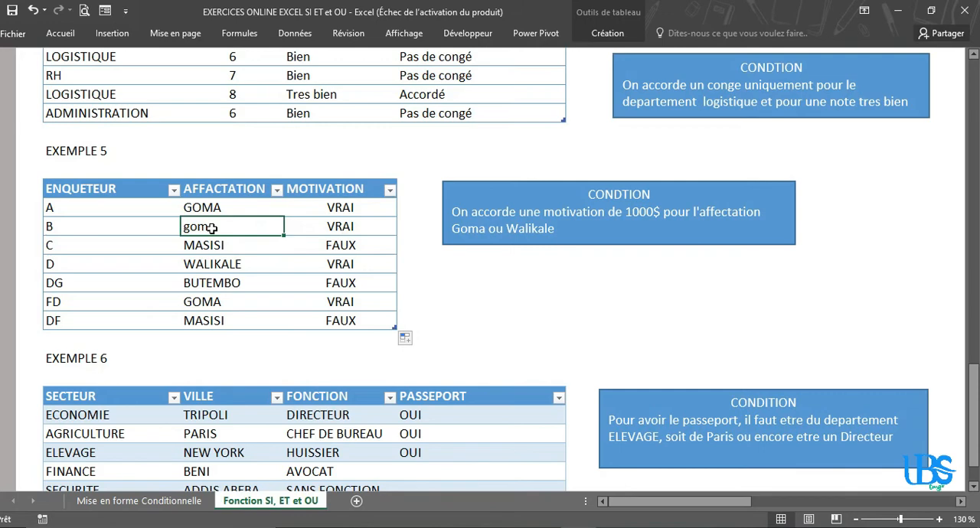
text(B)
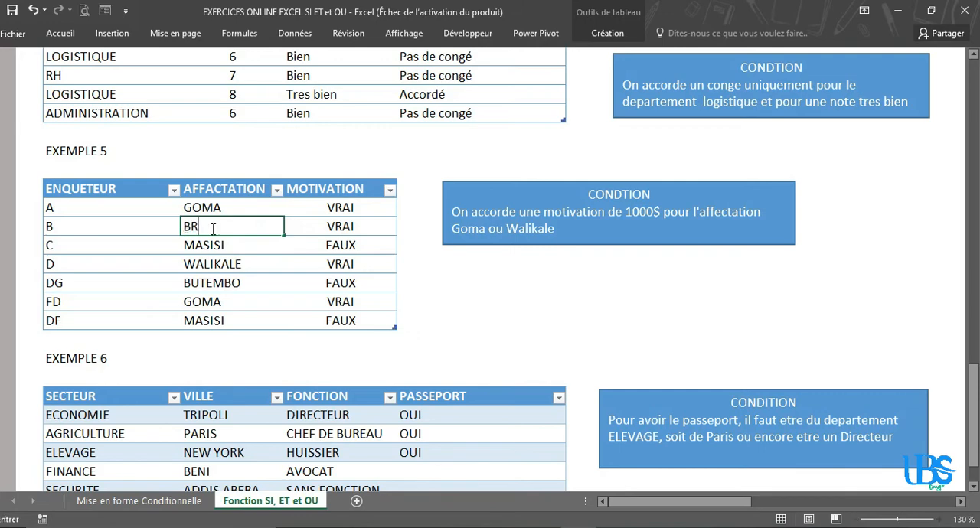
key(BackSpace)
text(PARIS)
key(Return)
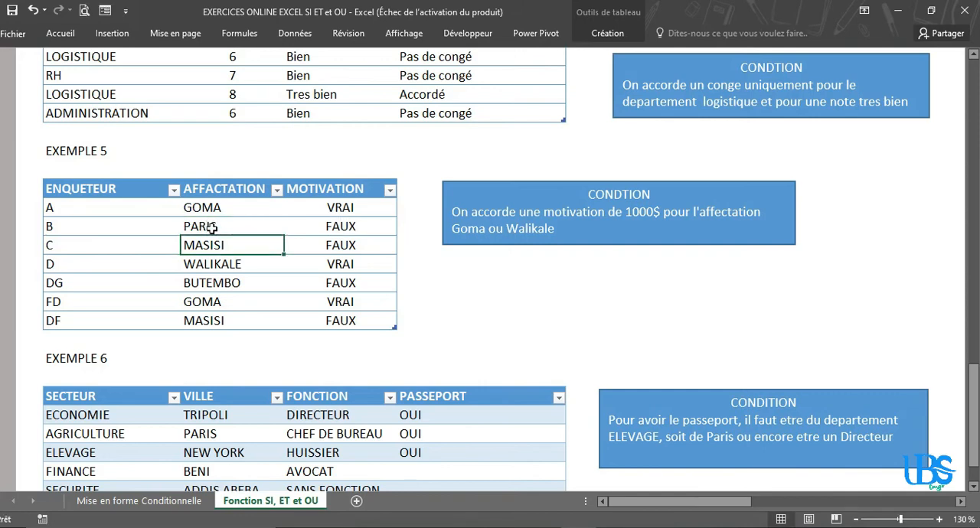
click(334, 226)
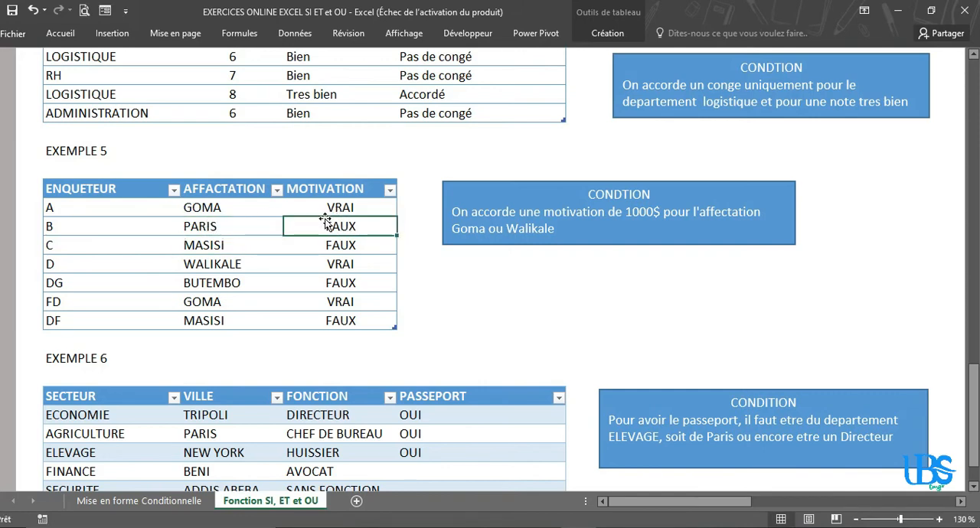
drag(237, 268, 234, 283)
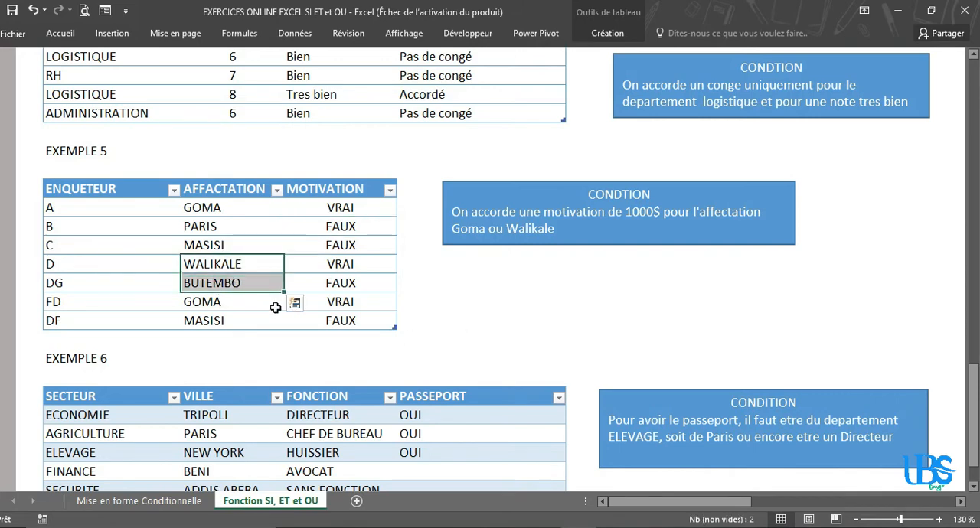
Step: Delete the OU formulas from all rows of the MOTIVATION column
click(340, 204)
drag(339, 205, 353, 319)
key(Delete)
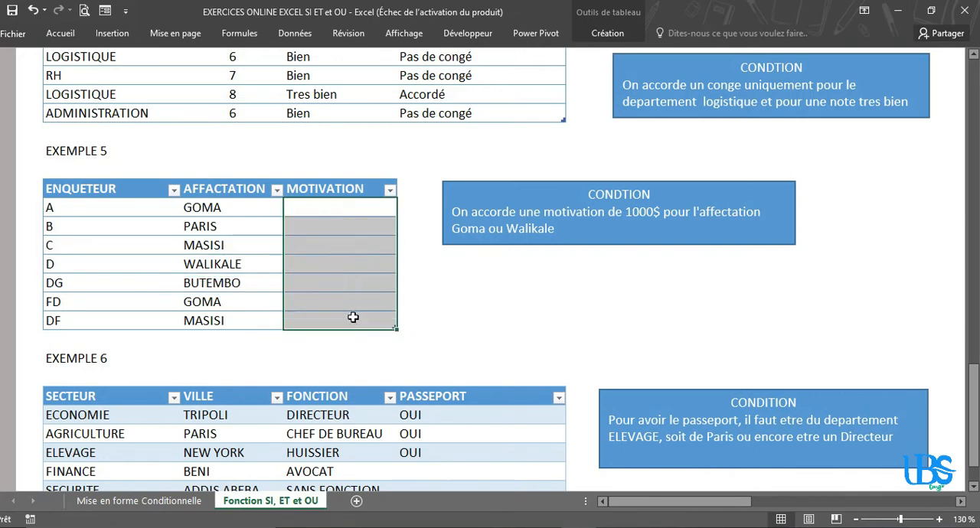
Step: Start an SI formula in the first MOTIVATION cell of EXEMPLE 5, ready for its logical test
click(336, 209)
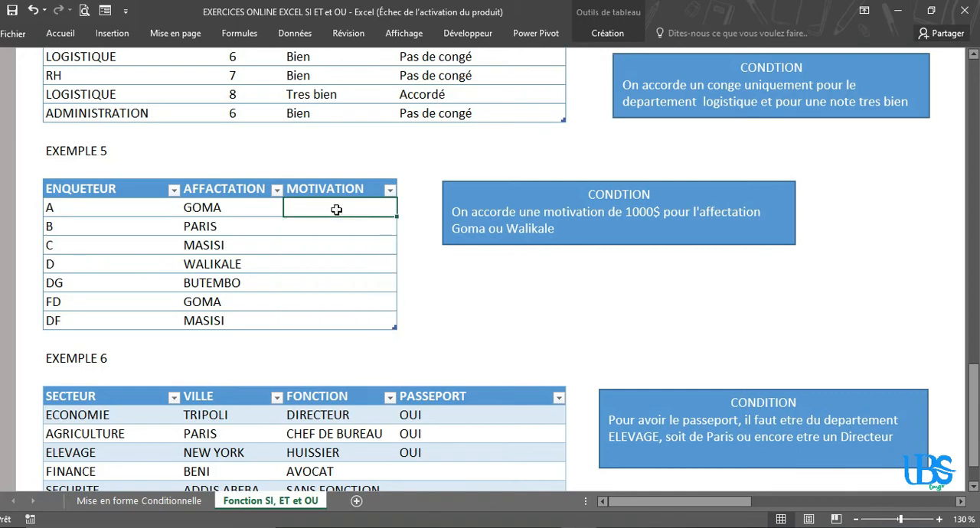
text(=SI)
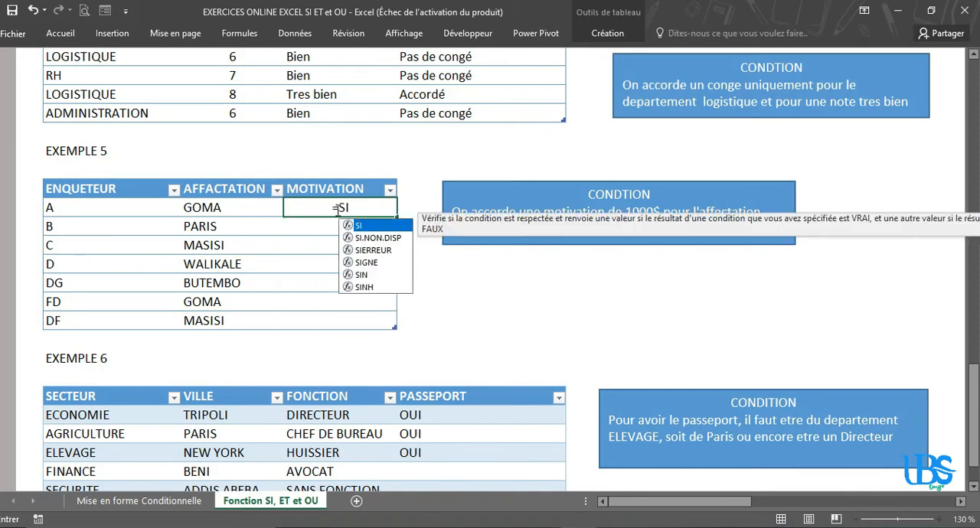
text())
key(BackSpace)
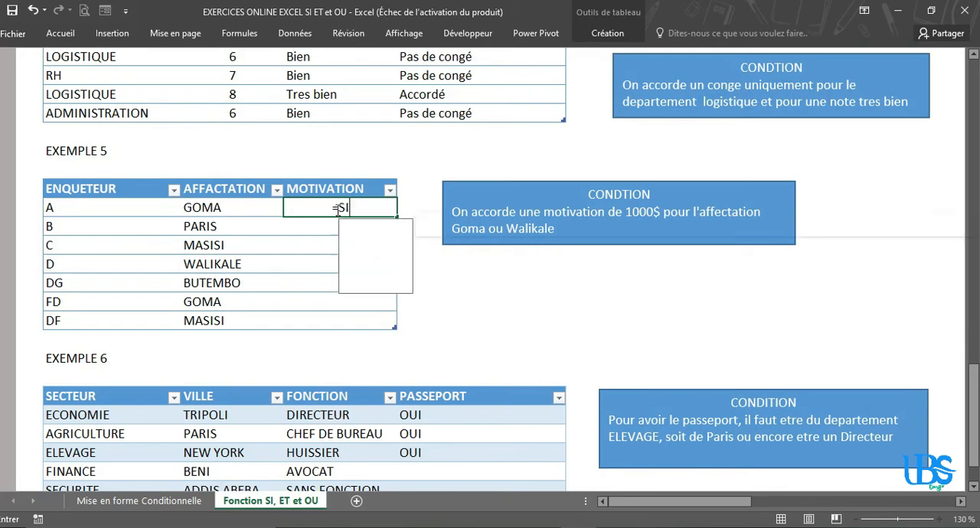
text(()
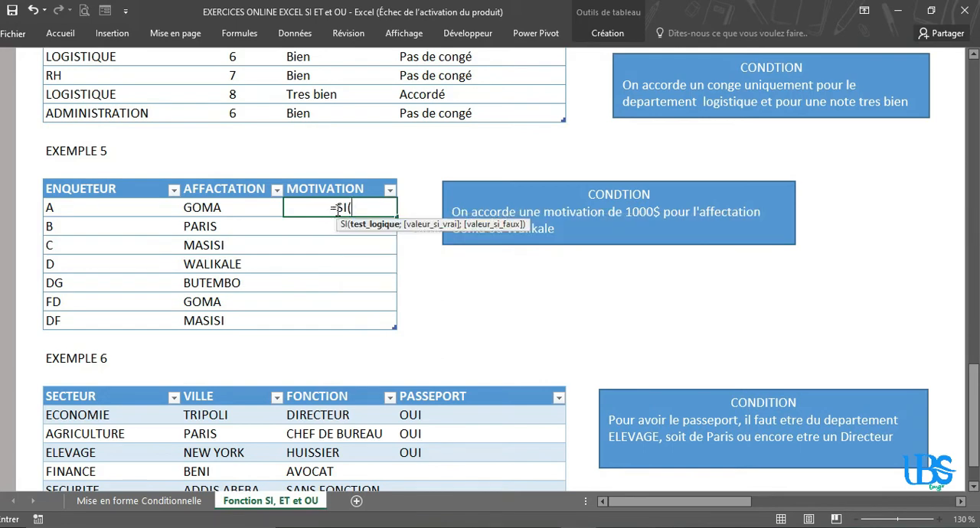
click(221, 207)
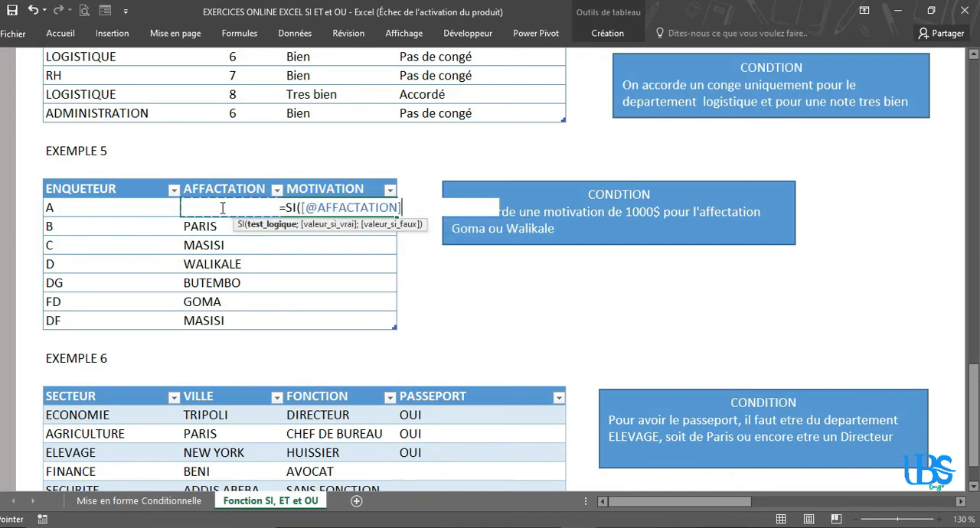
key(BackSpace)
key(BackSpace)
key(BackSpace)
key(BackSpace)
key(BackSpace)
key(BackSpace)
key(BackSpace)
key(BackSpace)
key(BackSpace)
key(BackSpace)
key(BackSpace)
key(BackSpace)
key(BackSpace)
key(BackSpace)
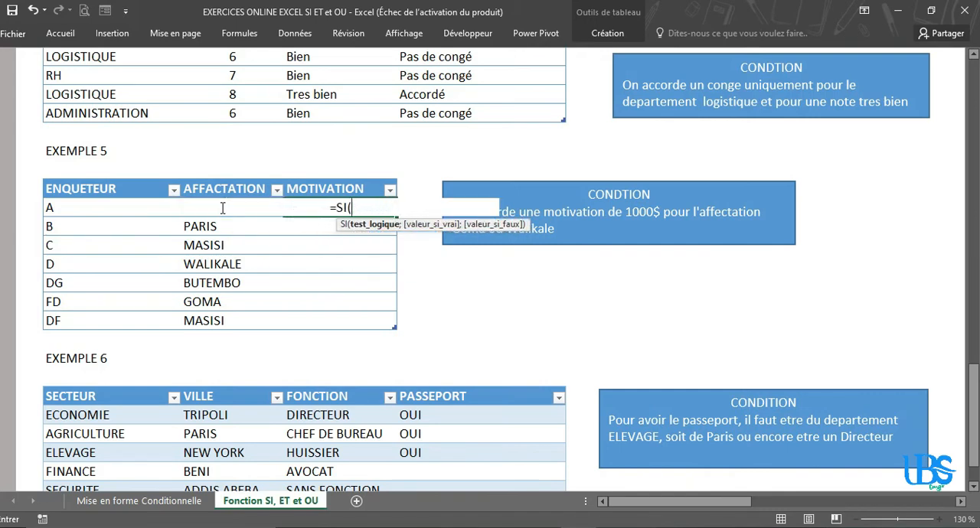
text(D)
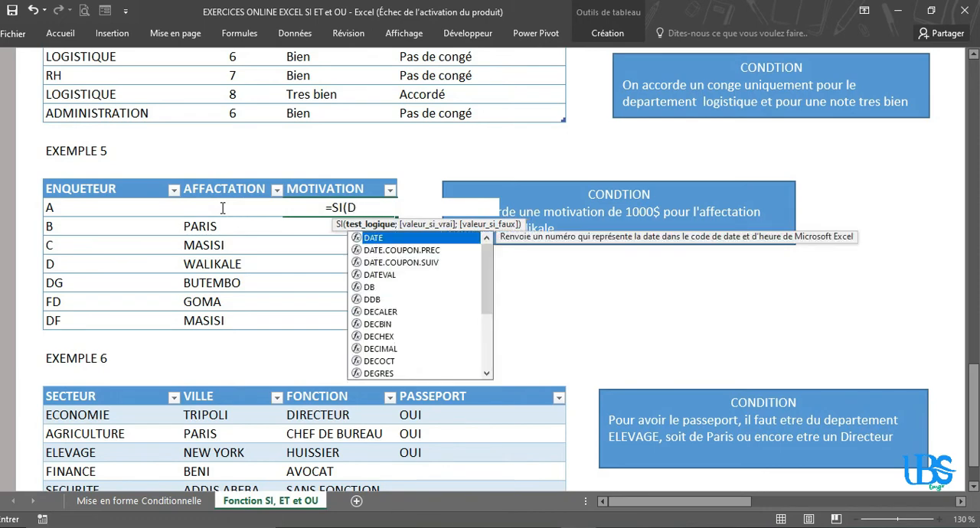
text(7)
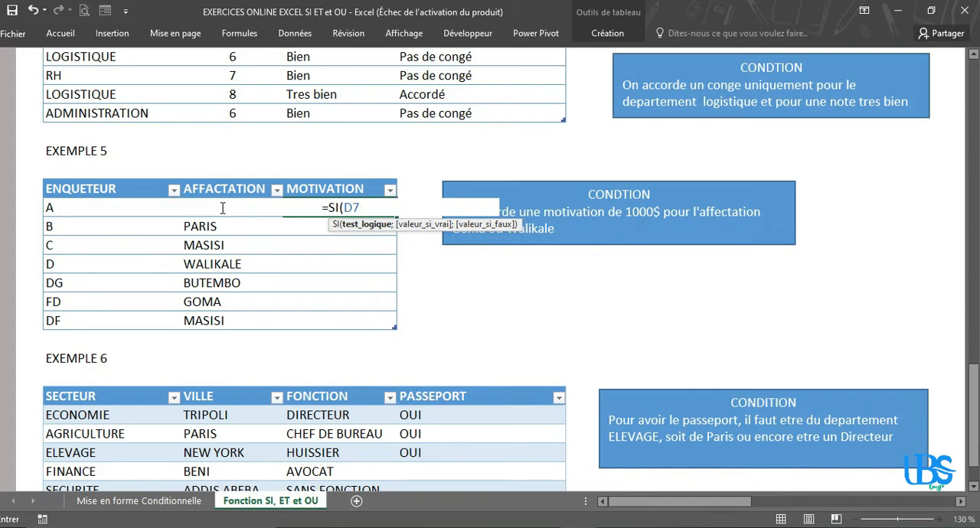
text(6)
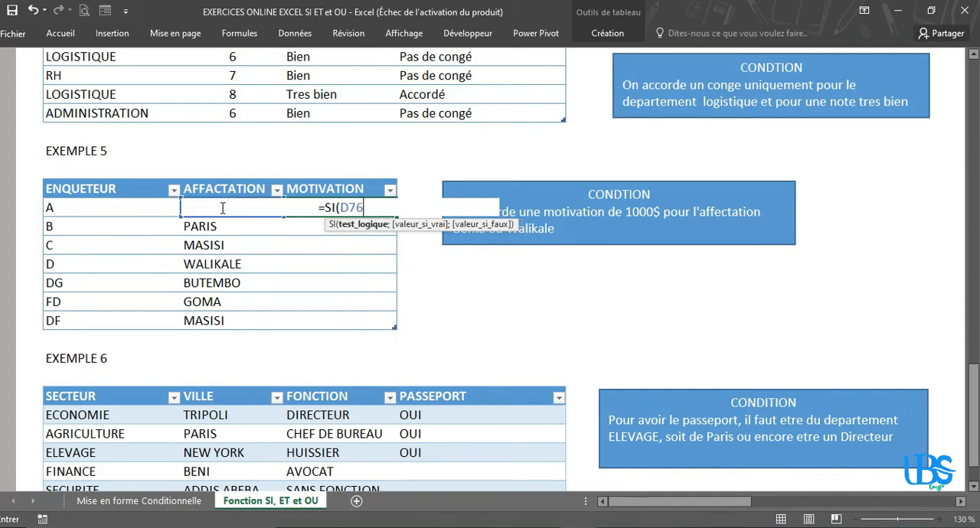
key(BackSpace)
key(BackSpace)
key(BackSpace)
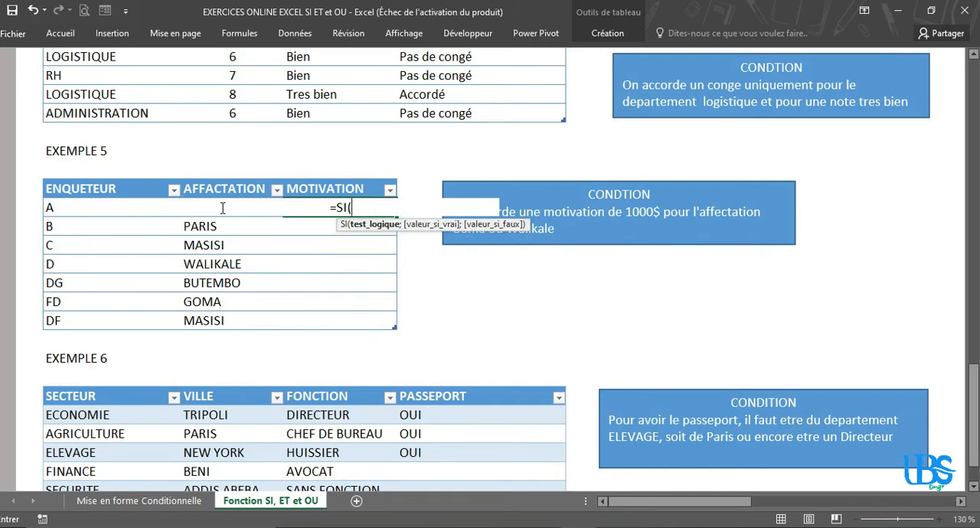
key(BackSpace)
key(BackSpace)
key(BackSpace)
key(BackSpace)
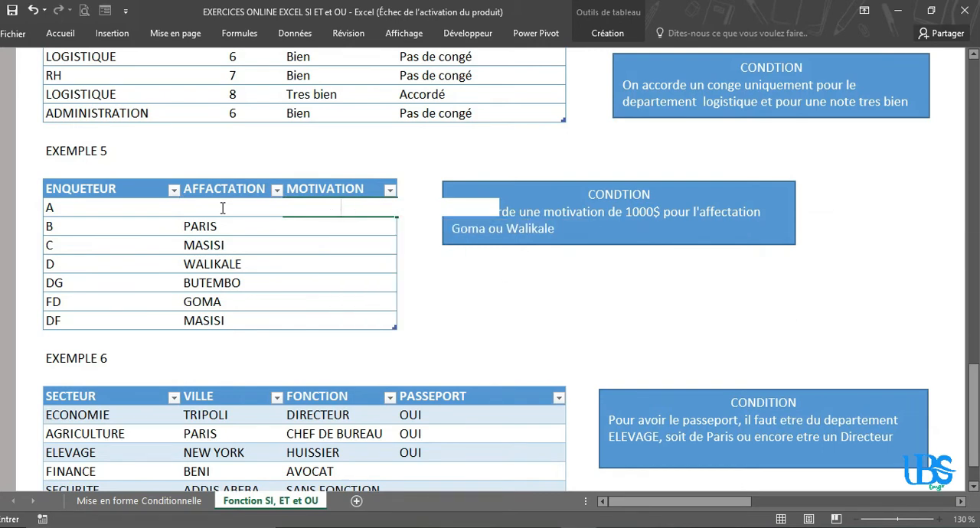
click(453, 316)
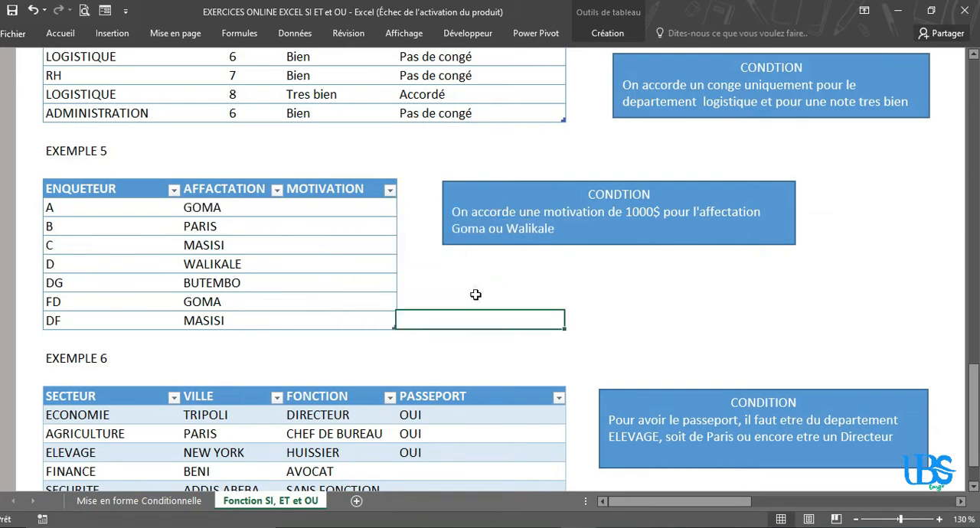
Step: Start an SI formula with a nested OU function in the first MOTIVATION cell of EXEMPLE 5
click(325, 204)
text(=)
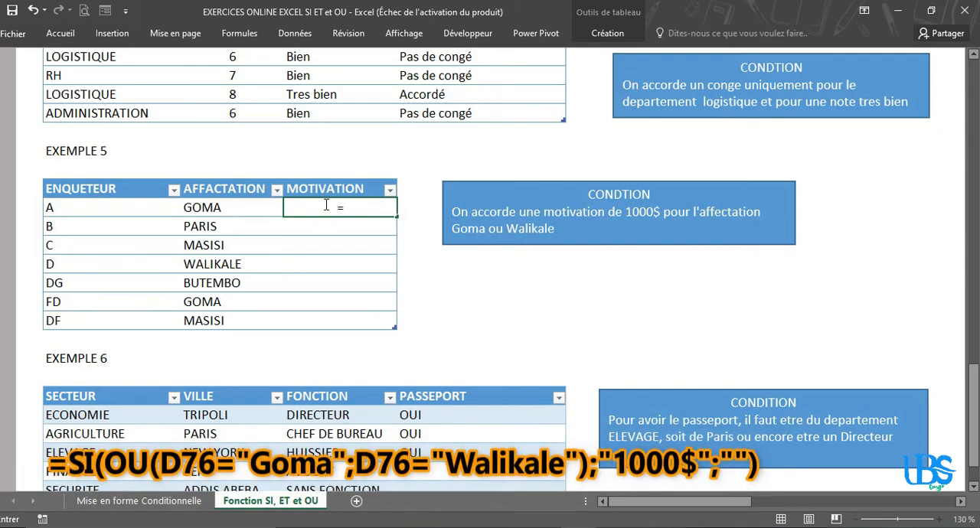
text(SI)
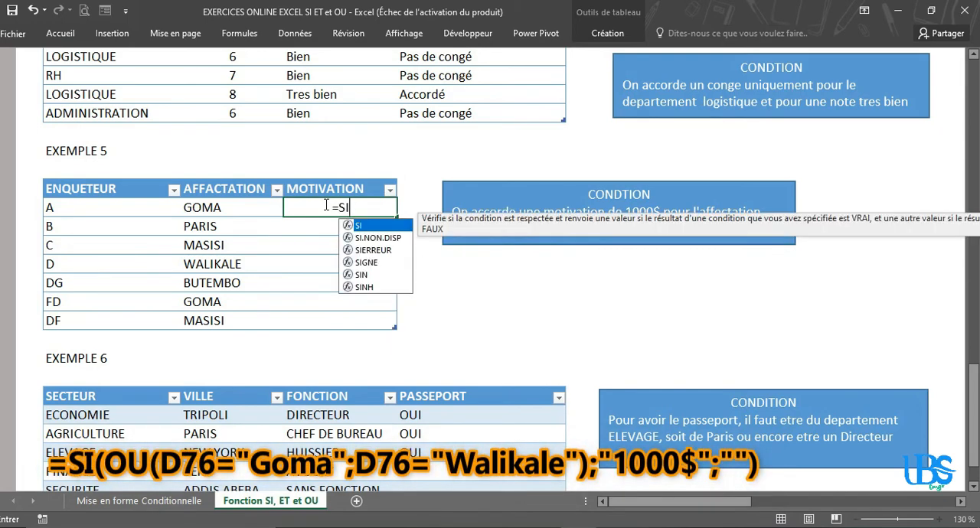
text(()
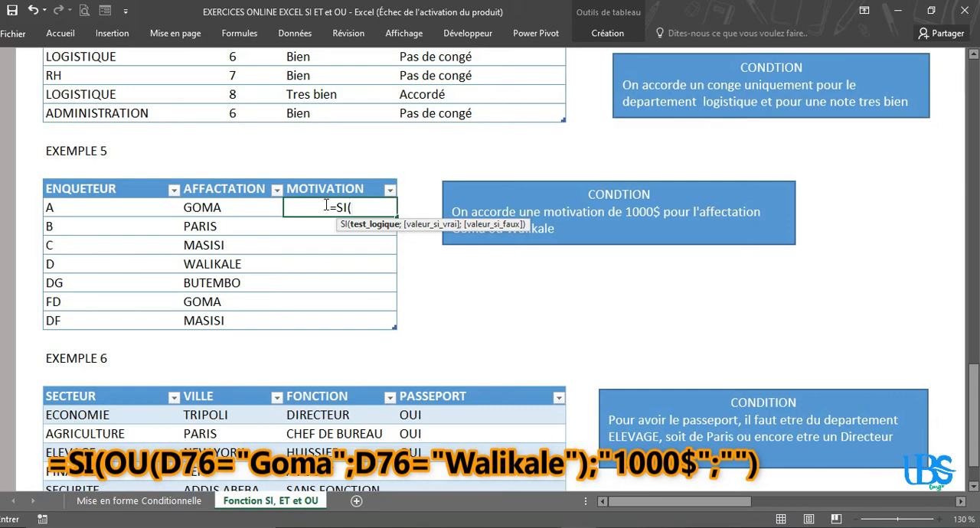
text(OU)
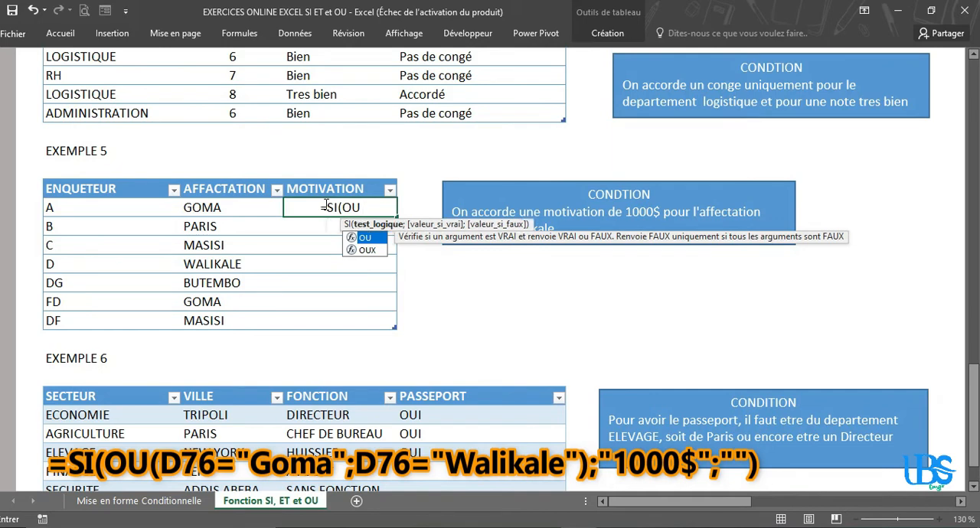
text(()
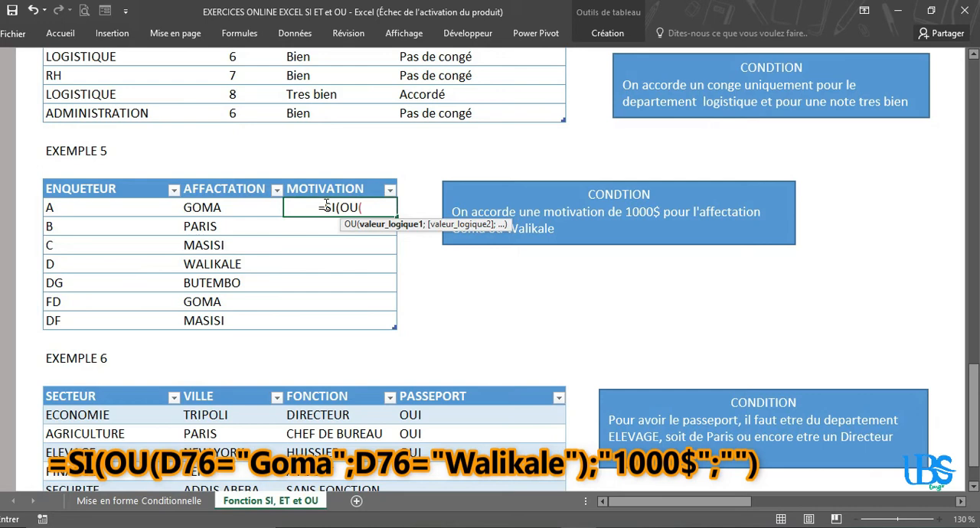
text(D)
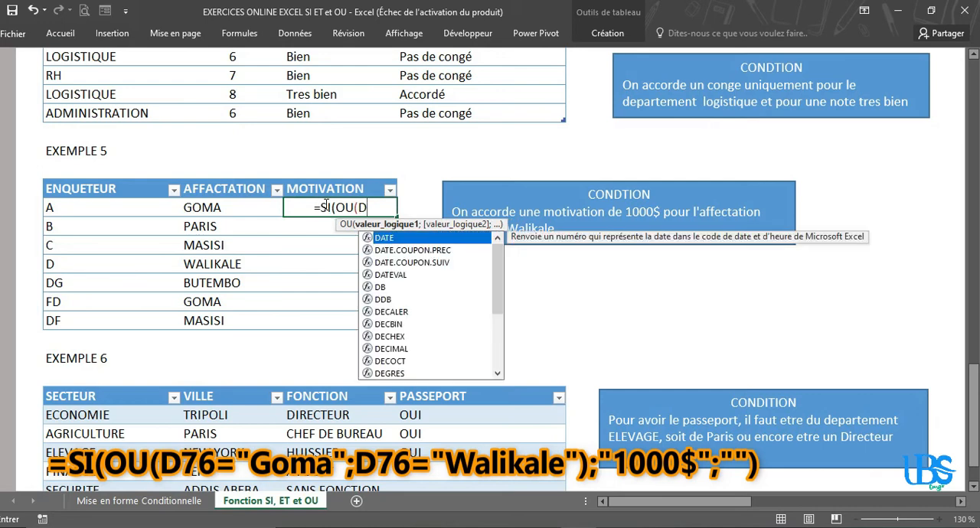
text(76)
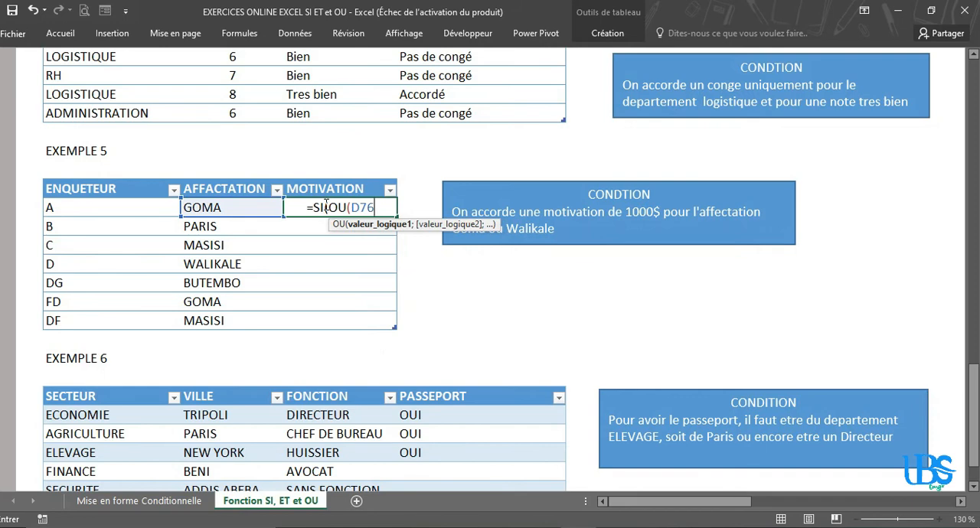
Step: Enter D76="Goma" as the first condition of the OU function
text(=)
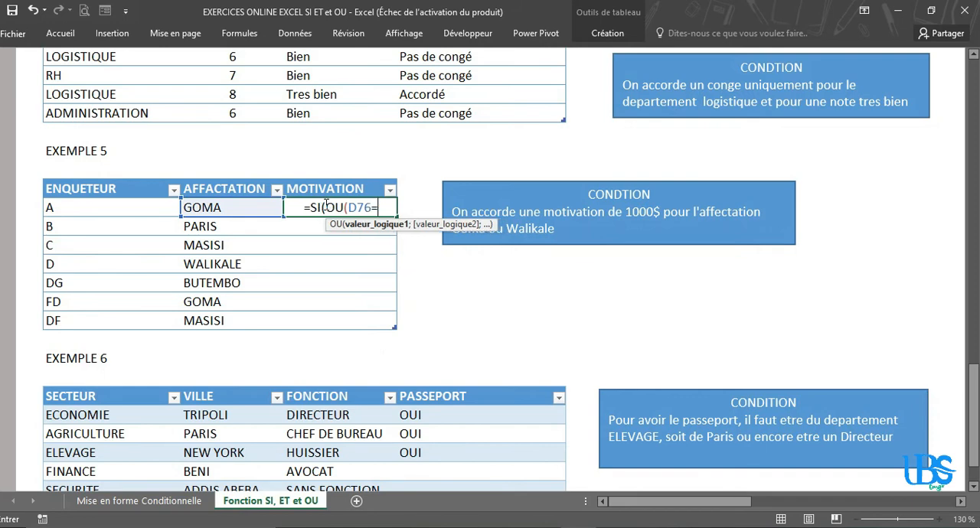
text("g)
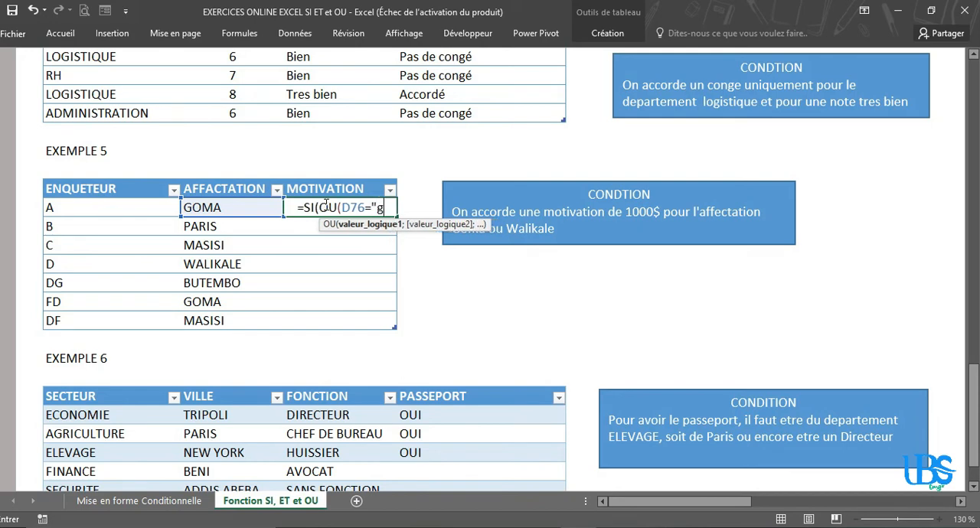
key(BackSpace)
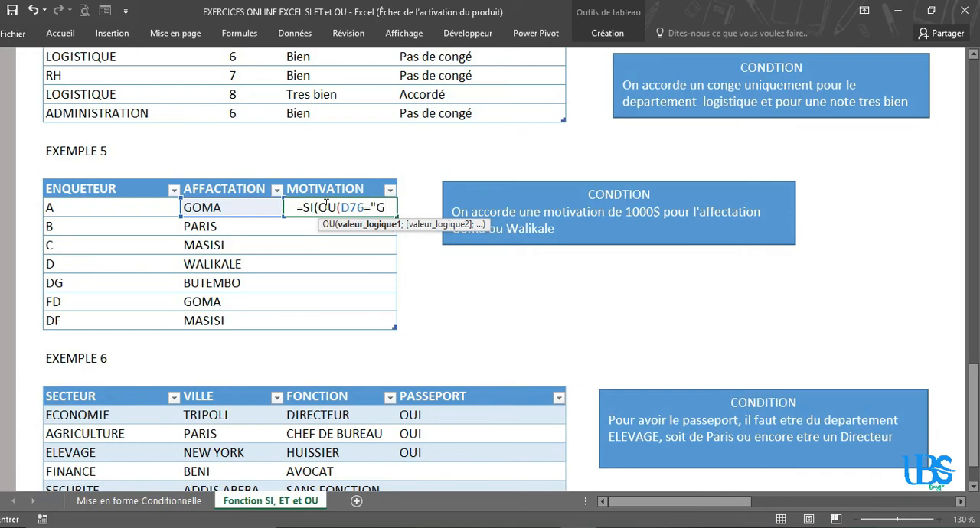
text(oma)
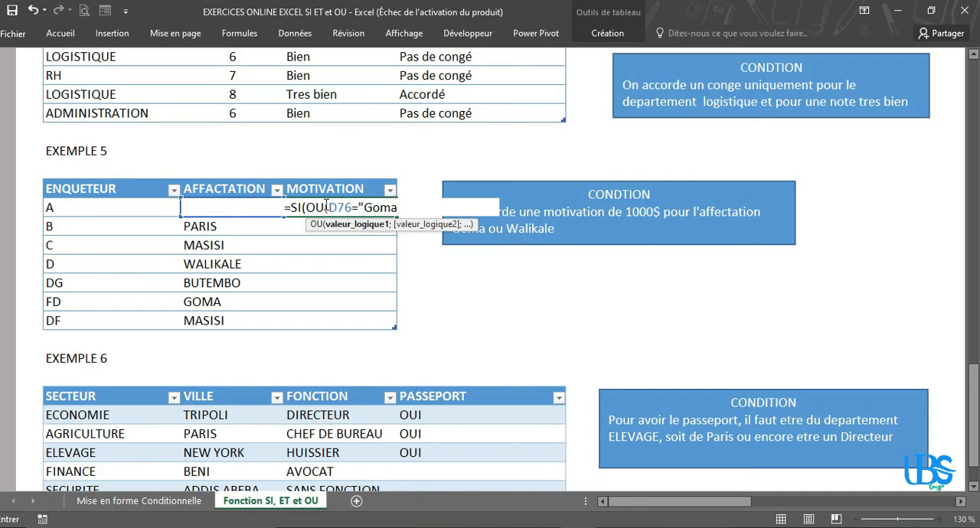
text(")
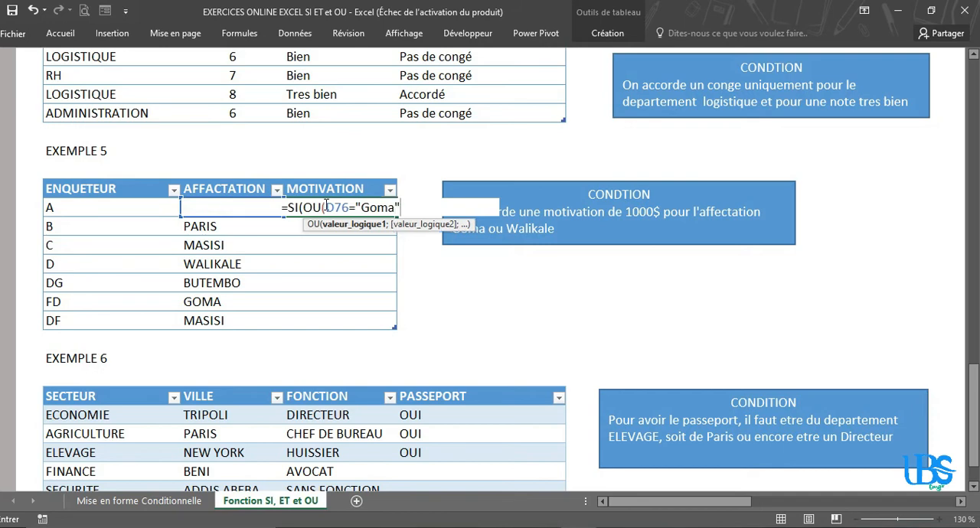
text(;)
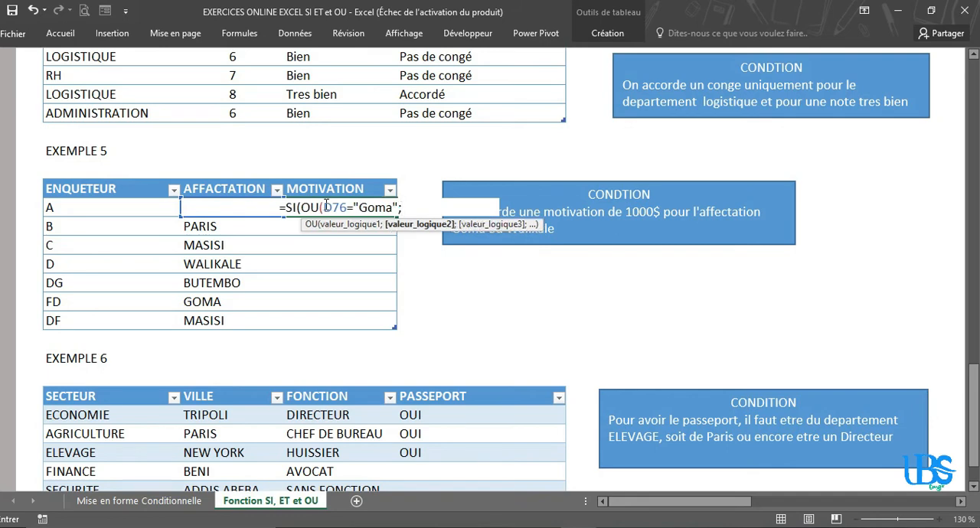
text(d7)
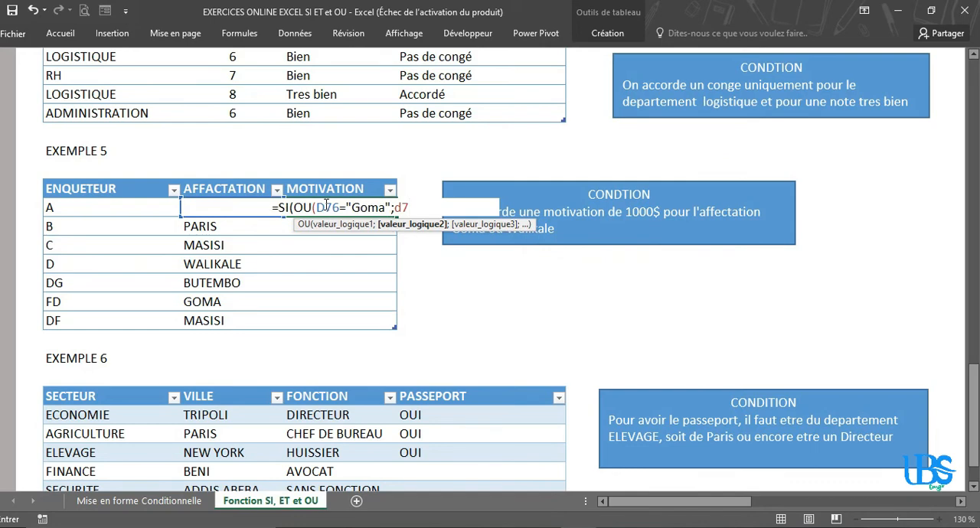
text(6=)
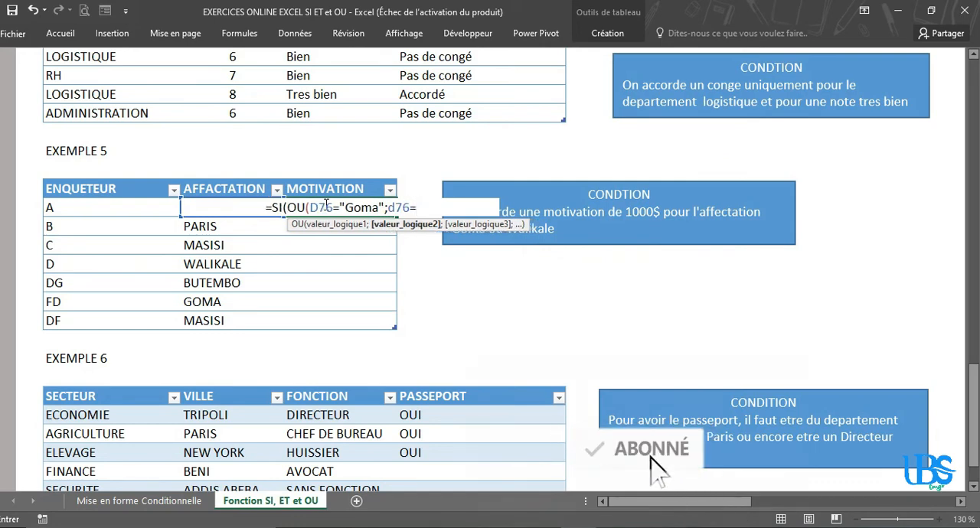
text(")
text(W)
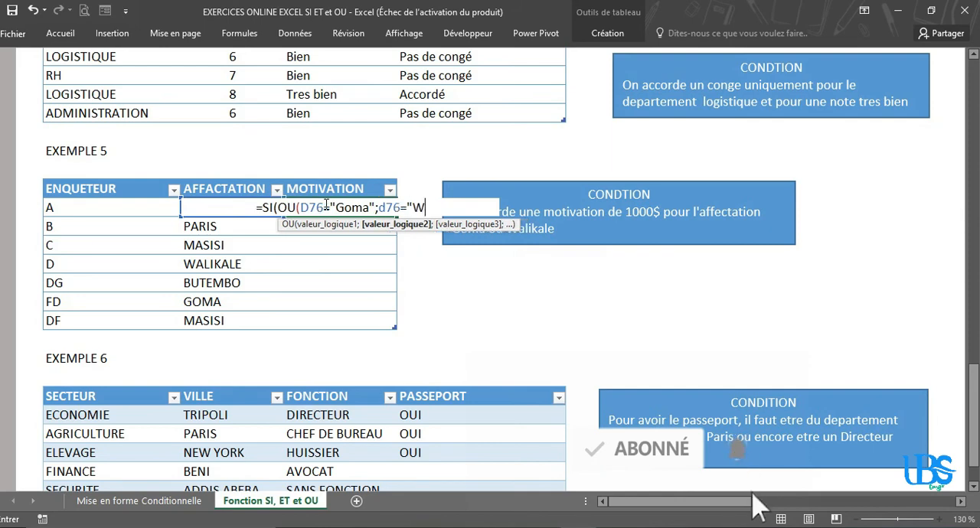
text(alikale)
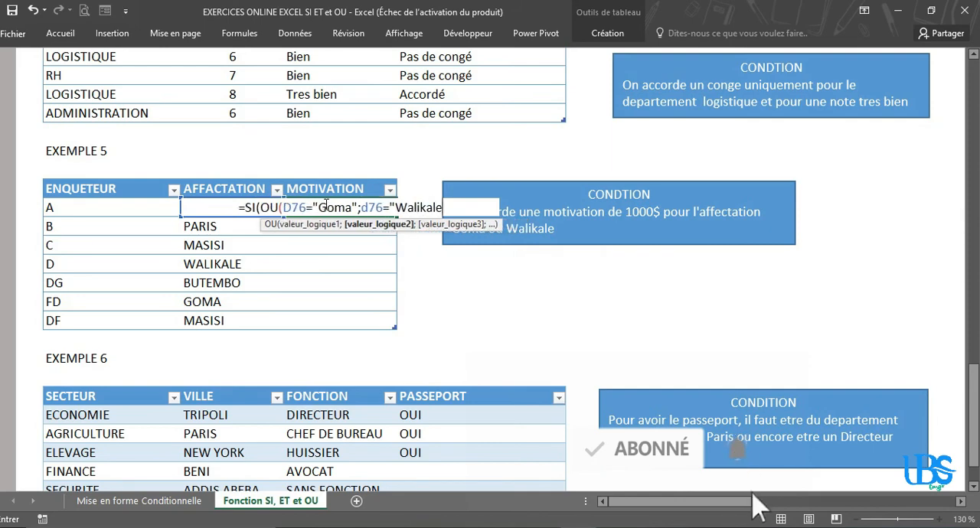
text(")
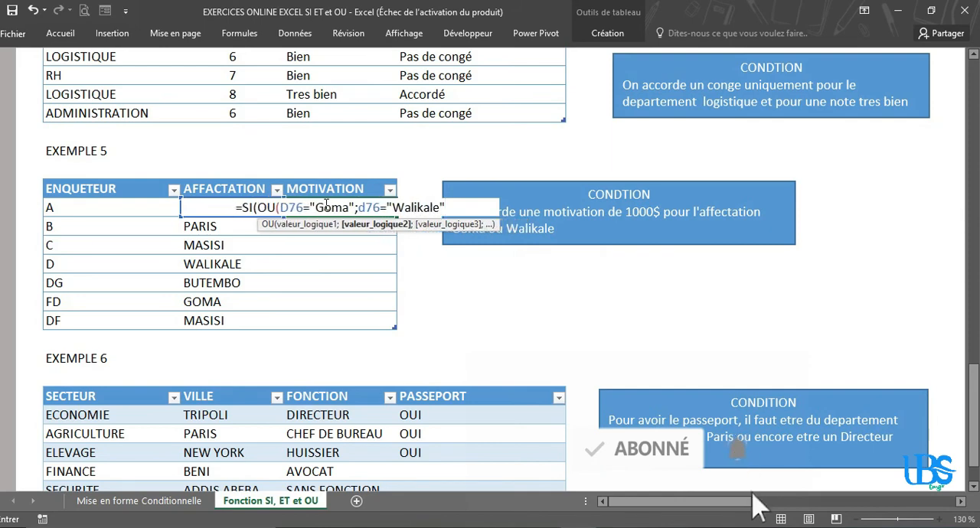
text())
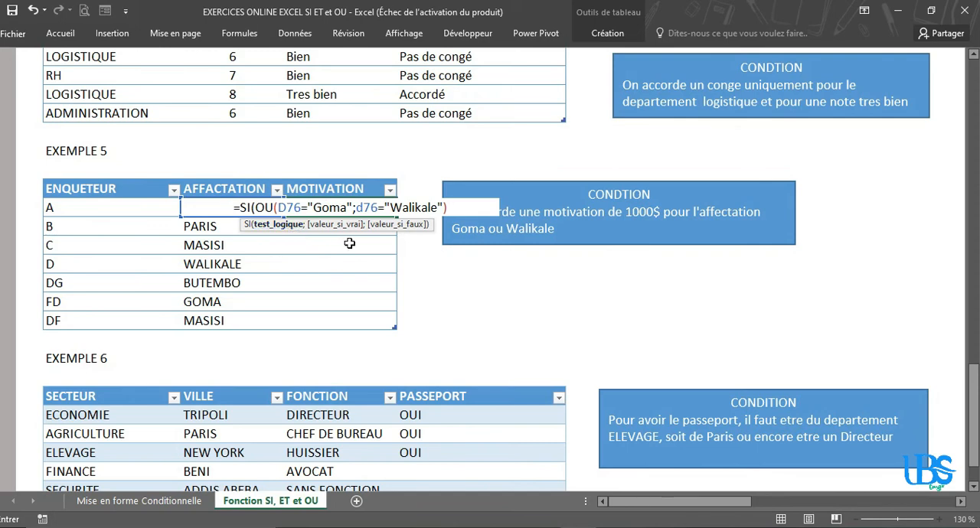
Step: Complete the SI formula with "1000$" as the value if true and empty text "" if false, and enter it
text(;)
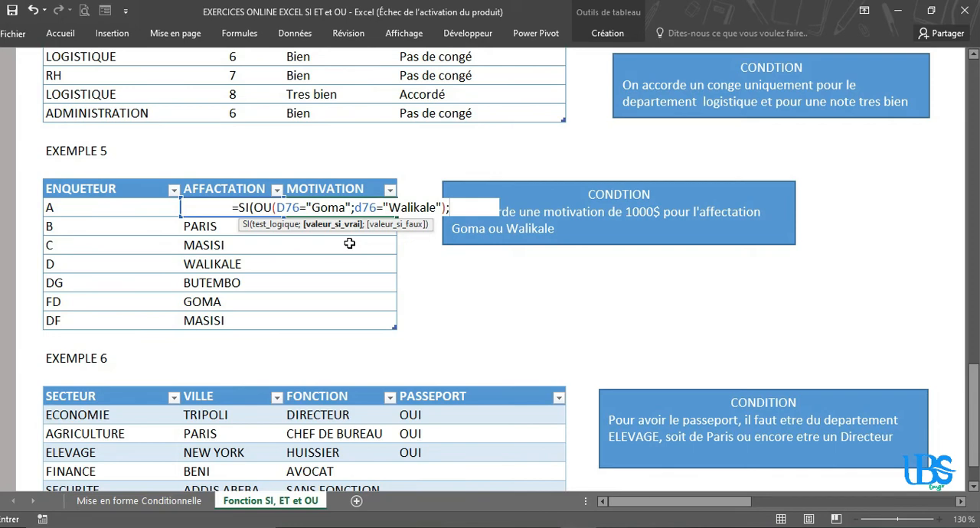
text(")
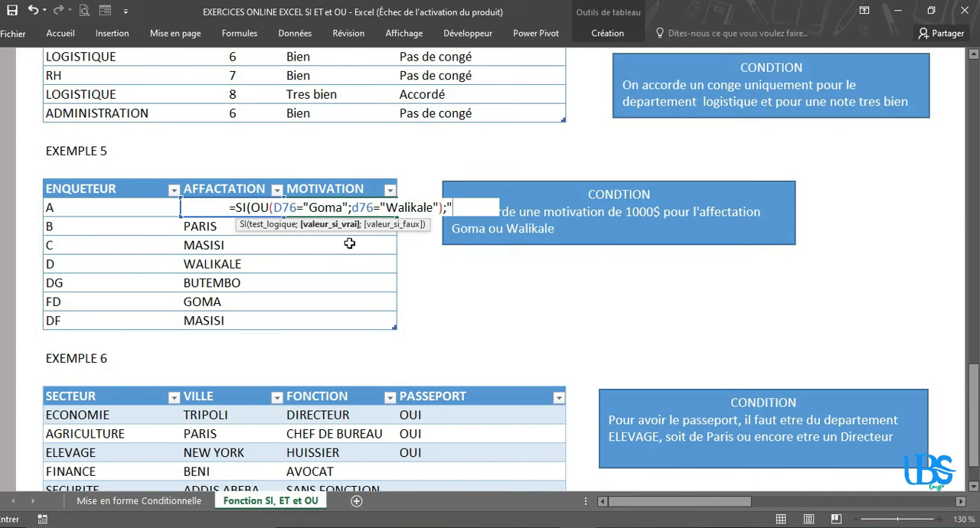
text(1000$";)
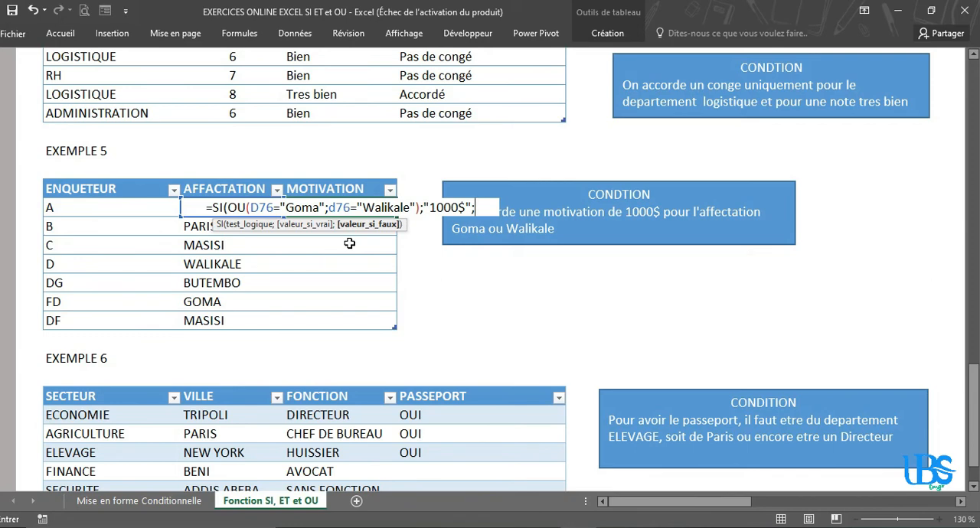
text(""))
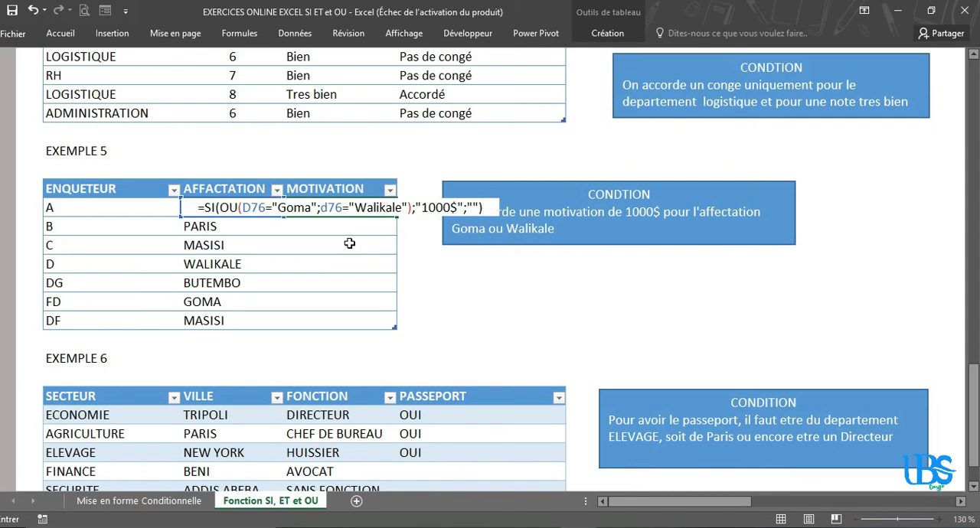
key(Return)
click(334, 205)
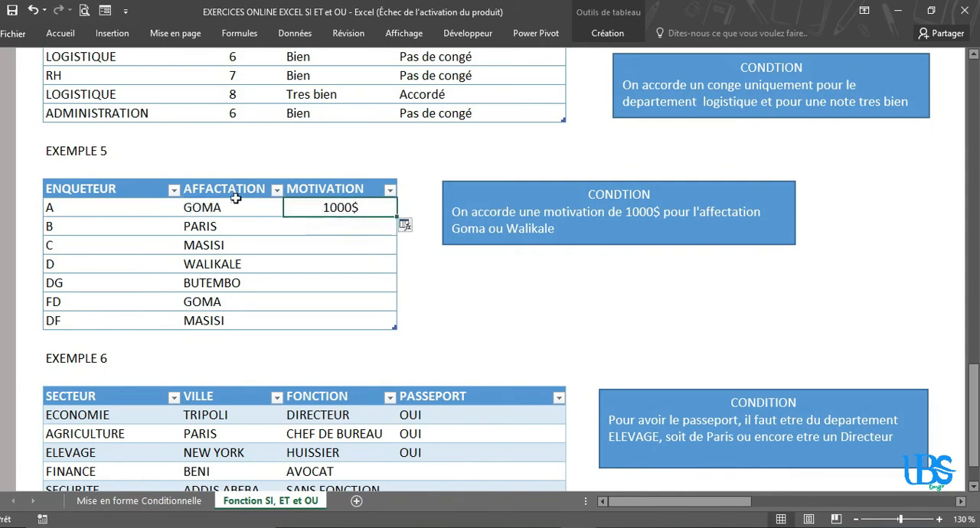
Step: Fill the SI and OU formula down the remaining rows of the MOTIVATION column
click(195, 206)
click(359, 206)
double_click(396, 216)
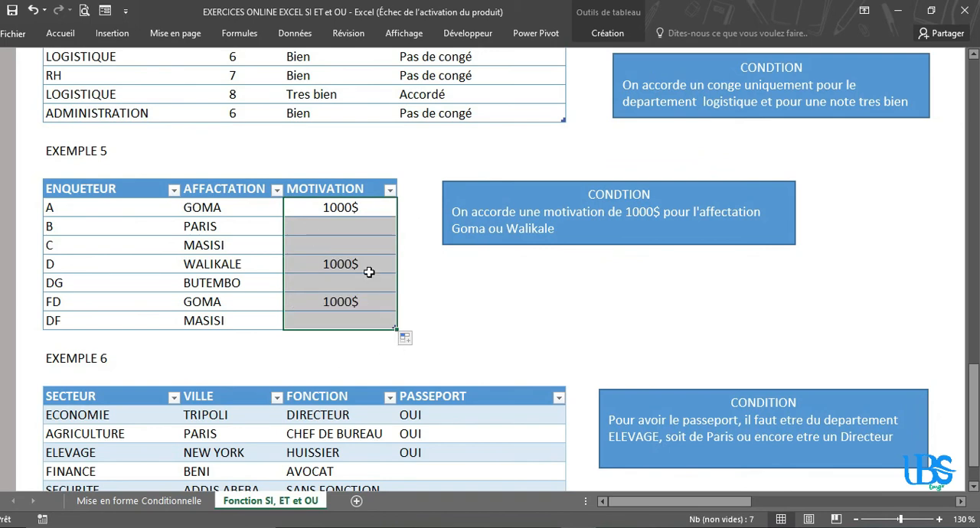
Step: Check the empty MOTIVATION cells and change the AFFACTATION of enquêteur C to Walikale and of D to madrid
click(366, 225)
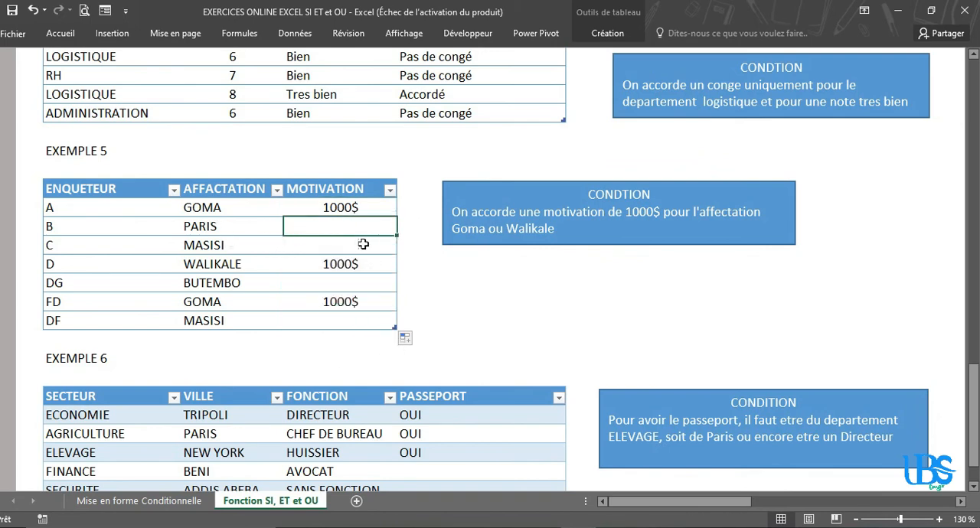
click(363, 243)
click(358, 228)
click(358, 250)
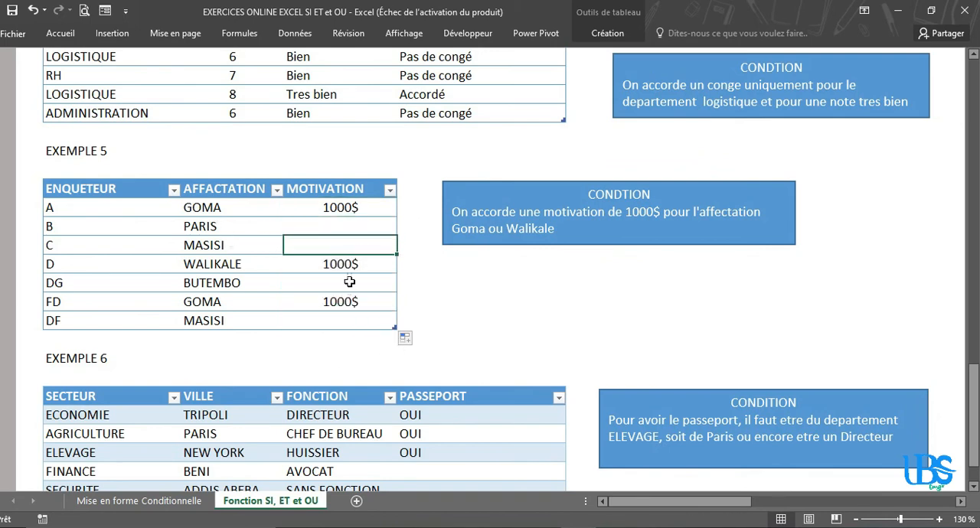
click(349, 283)
click(354, 320)
click(192, 245)
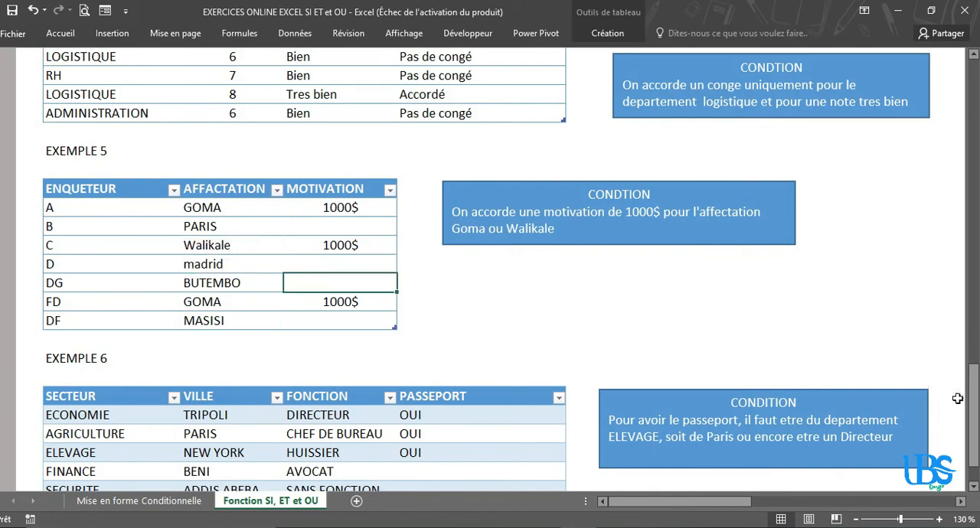
Step: Clear the OUI entries from the PASSEPORT column of EXEMPLE 6 and select its first cell
drag(973, 389, 974, 394)
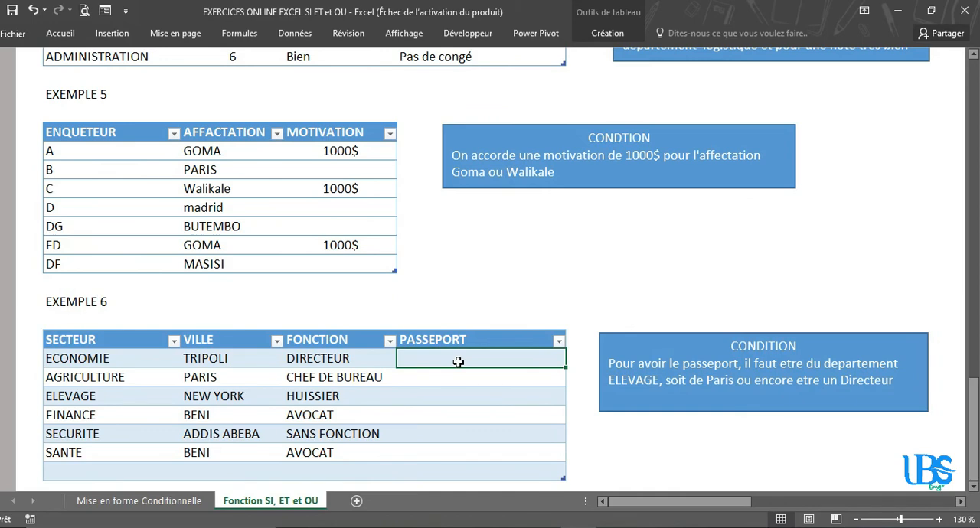
Step: Start a SI formula with a nested OU function in the first PASSEPORT cell of EXEMPLE 6
text(=si()
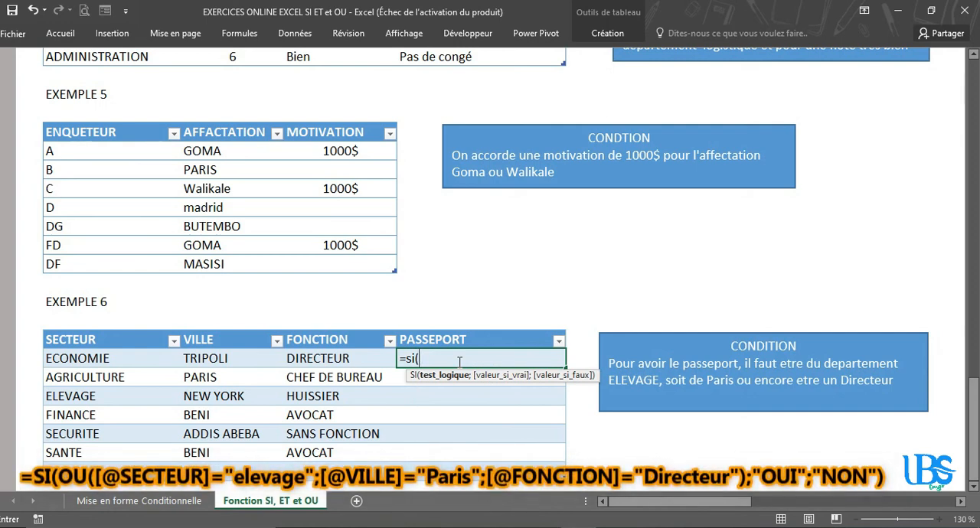
text(ou()
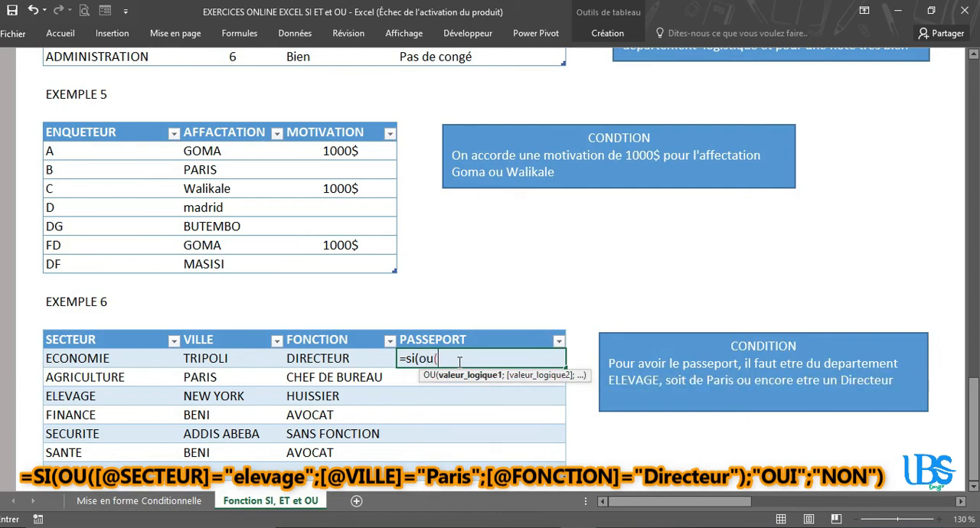
Step: Add the first OU condition, testing whether the row's SECTEUR equals "elevage"
click(68, 357)
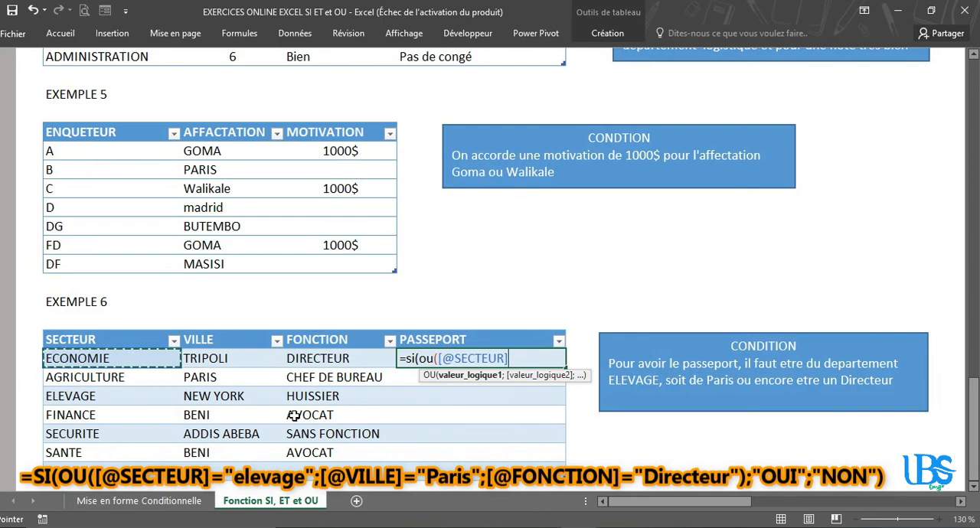
text(=")
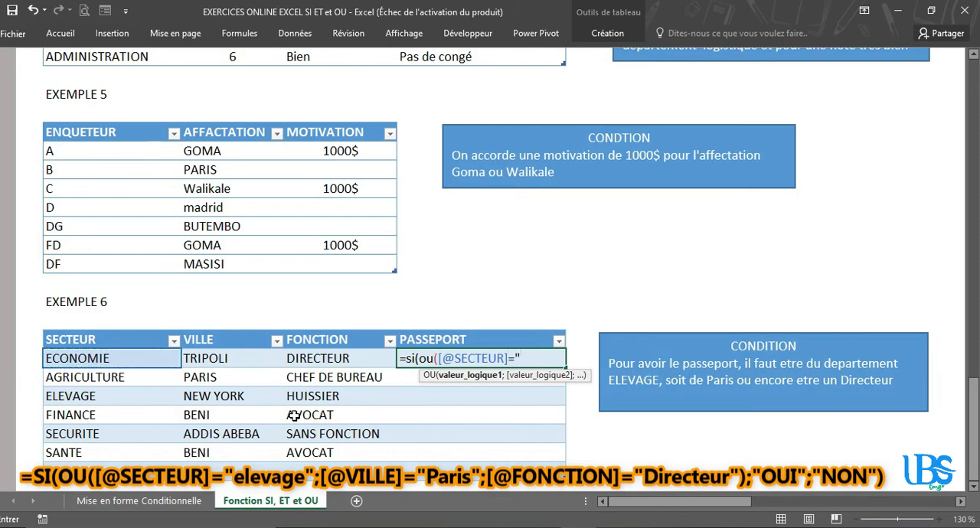
text(elevage")
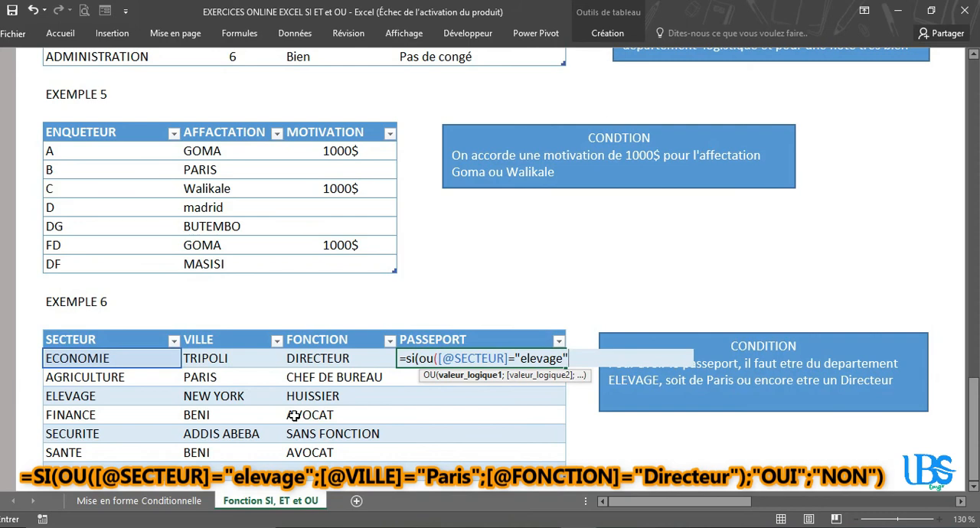
text(;)
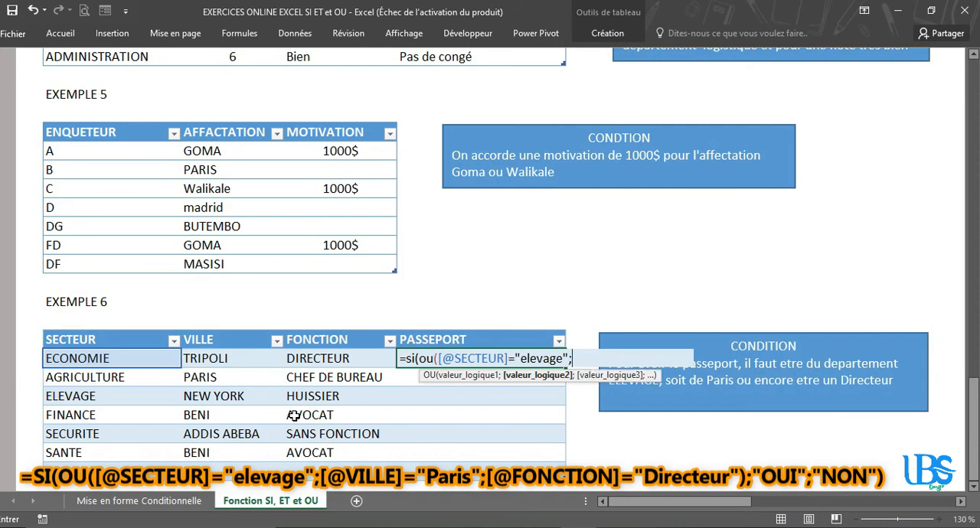
Step: Add the second OU condition, testing whether the row's VILLE equals "Paris"
click(216, 360)
text(=")
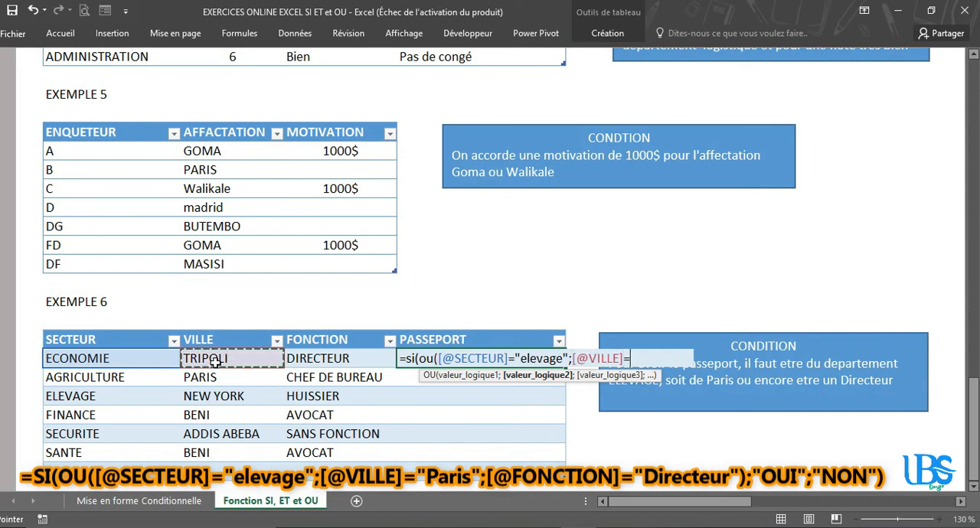
text(Paro)
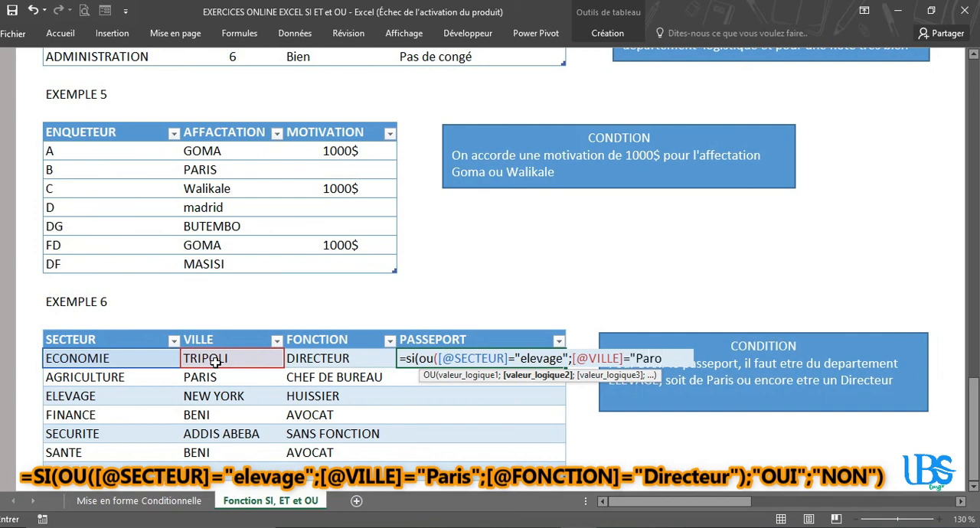
key(BackSpace)
text(is";)
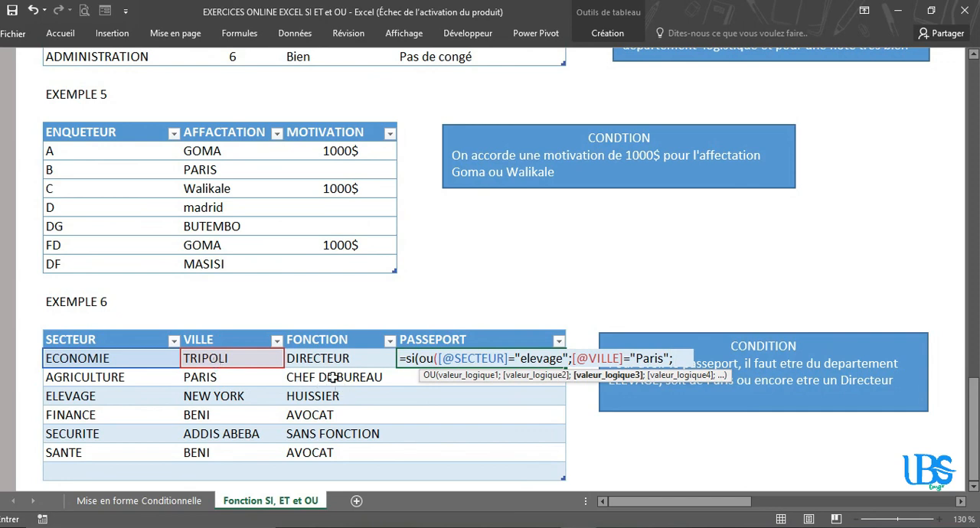
Step: Add the third OU condition, testing whether the row's FONCTION equals "Directeur", and close the OU function
click(317, 357)
text(=)
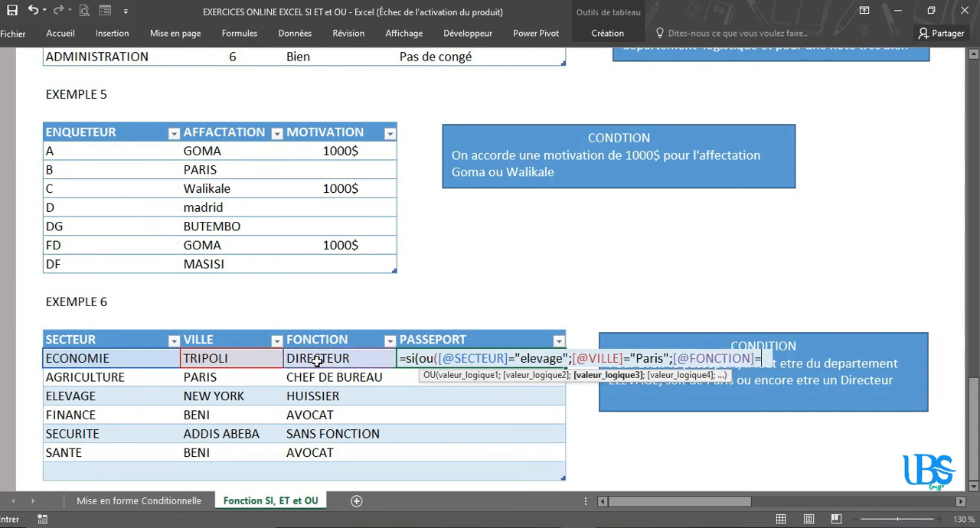
text("D)
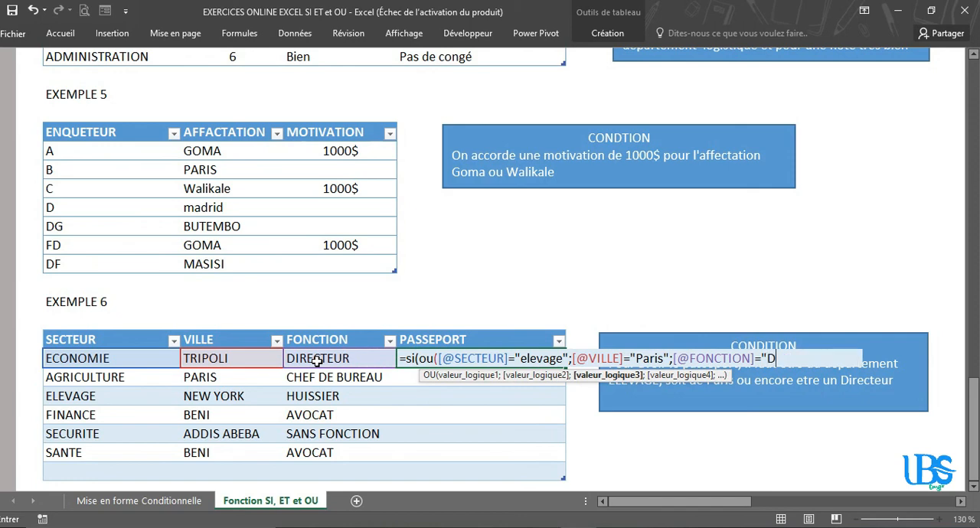
text(irecteur"))
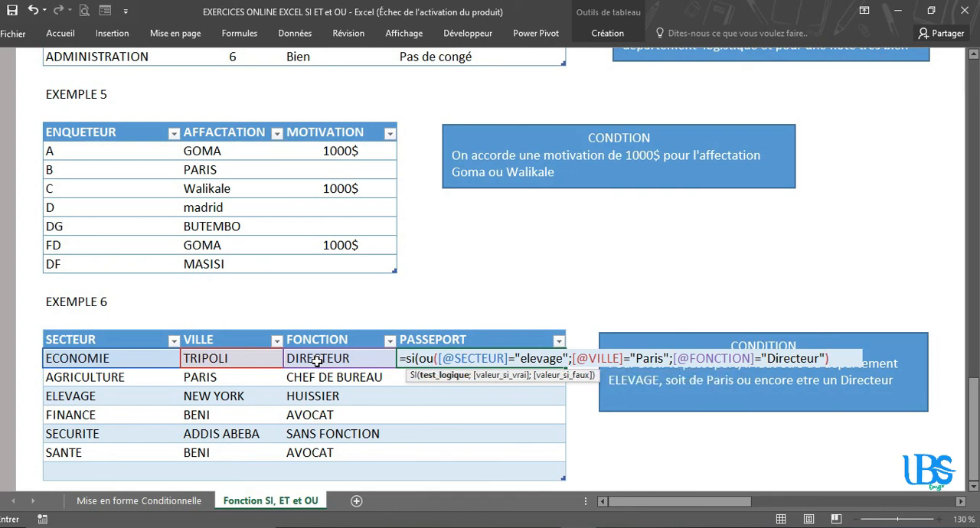
text(;")
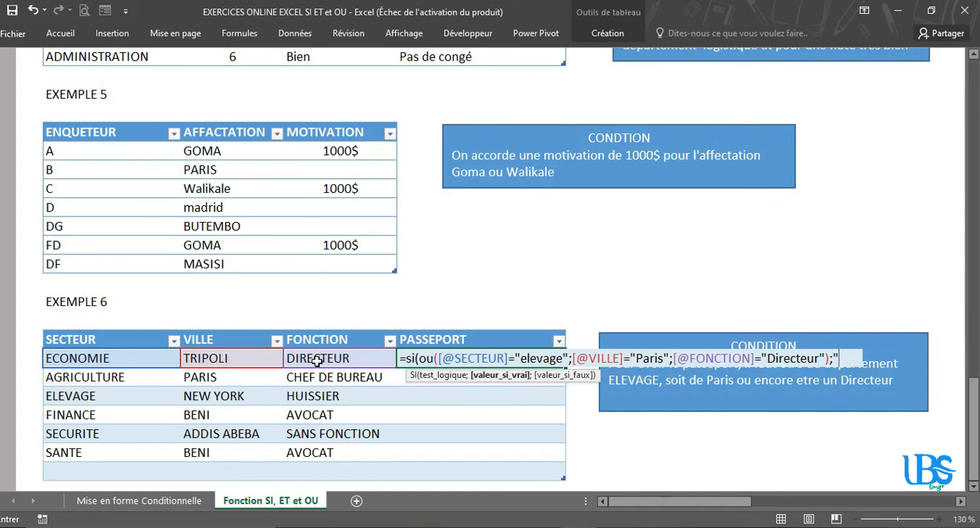
text(OUI";)
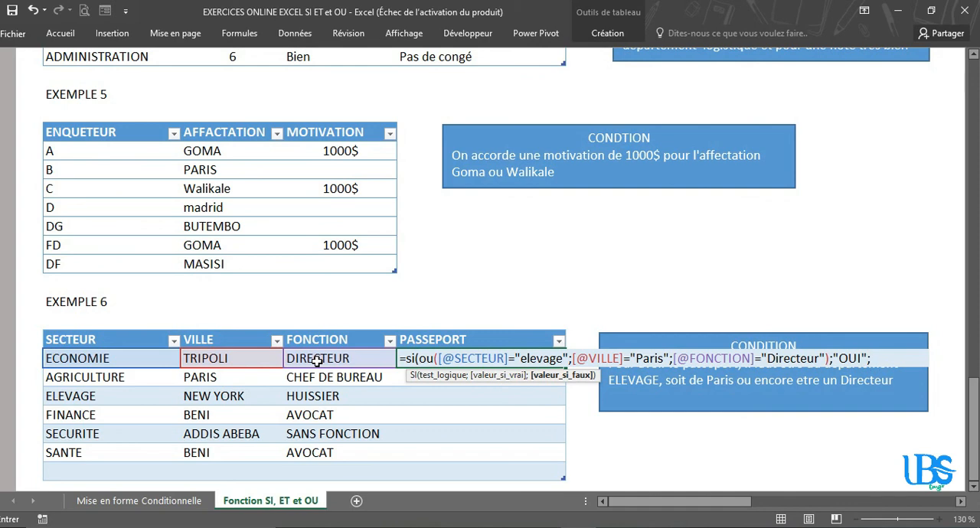
text("NON"))
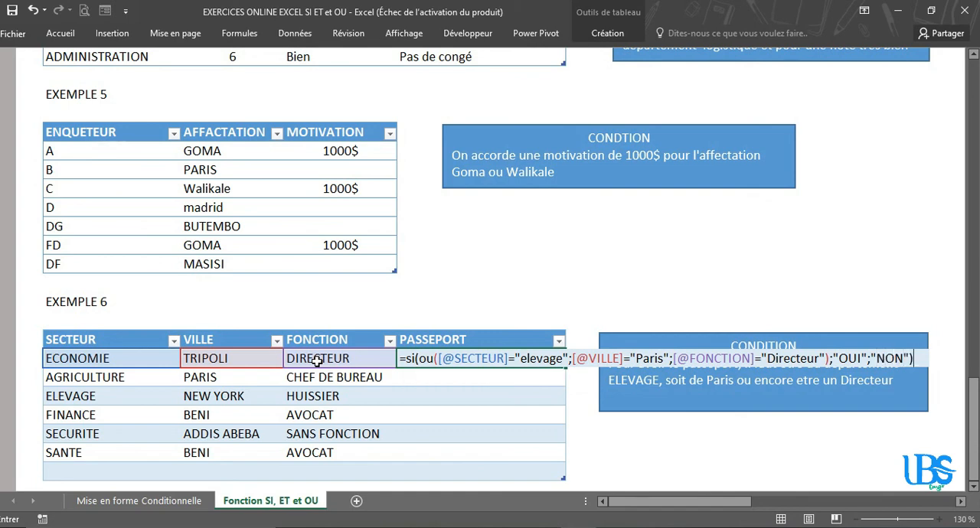
Step: Complete the SI formula with "OUI" as the value if true and "NON" if false, and enter it
key(Return)
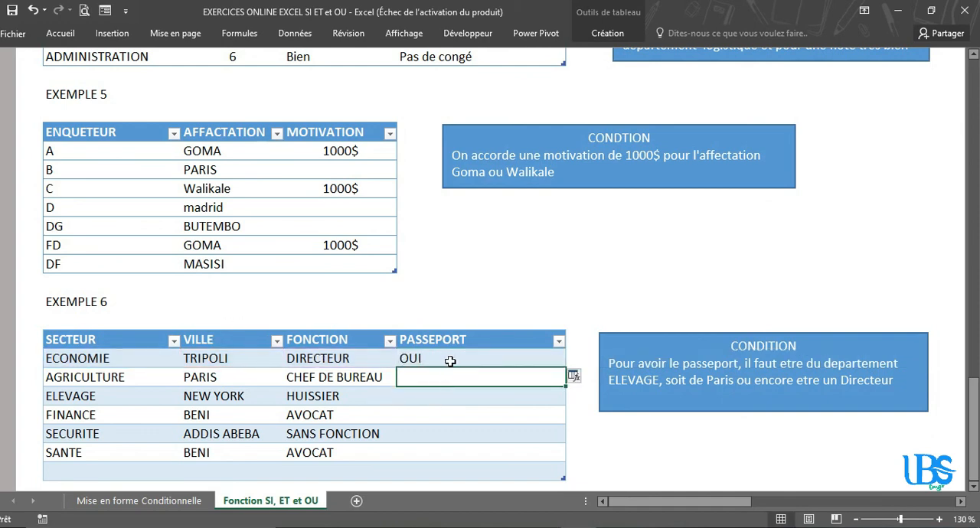
Step: Fill the SI and OU formula down the remaining rows of the PASSEPORT column
click(526, 360)
double_click(564, 368)
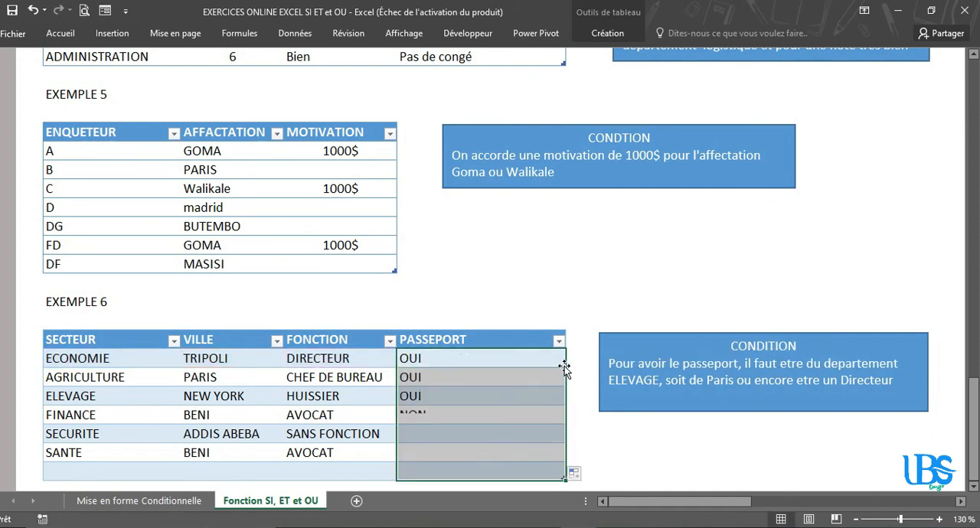
click(518, 434)
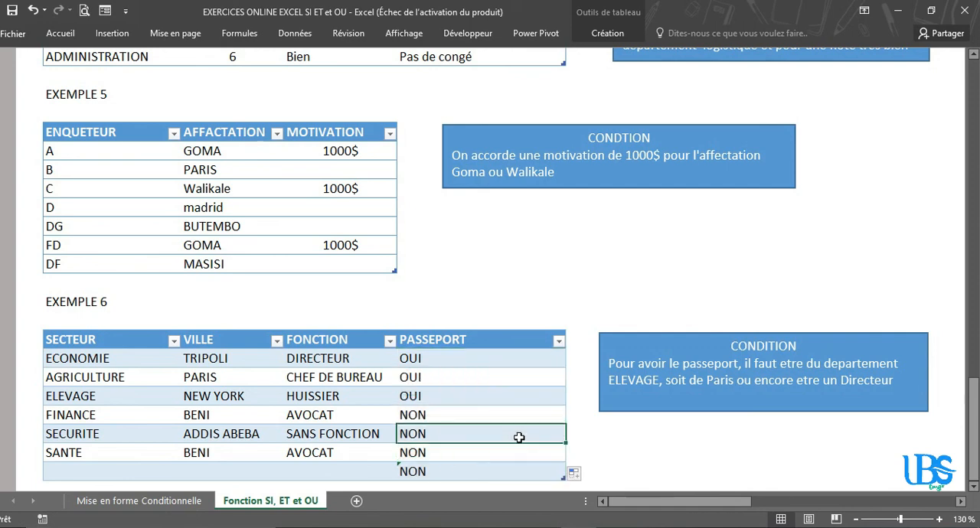
Step: Check the ECONOMIE row's SECTEUR, VILLE and FONCTION against its PASSEPORT result, and select all the PASSEPORT results for review
click(443, 359)
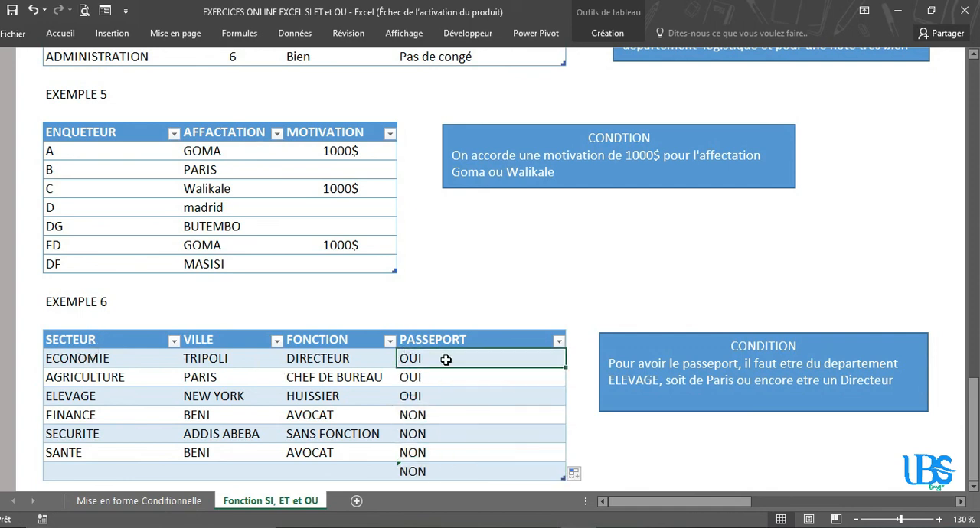
click(96, 358)
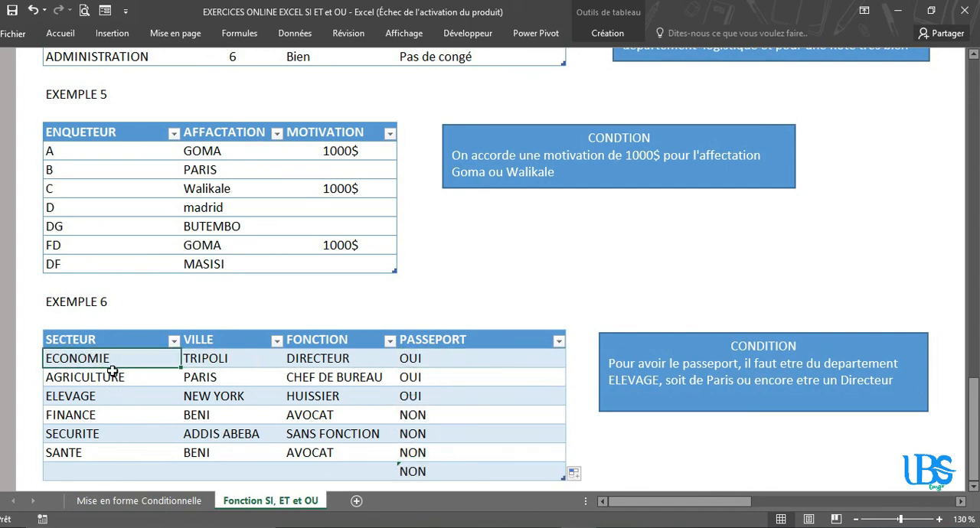
click(224, 362)
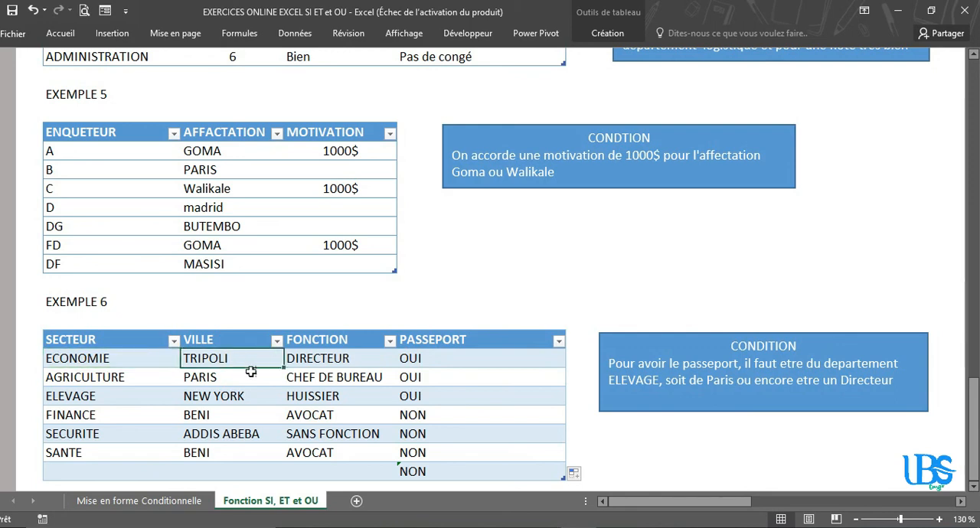
click(323, 358)
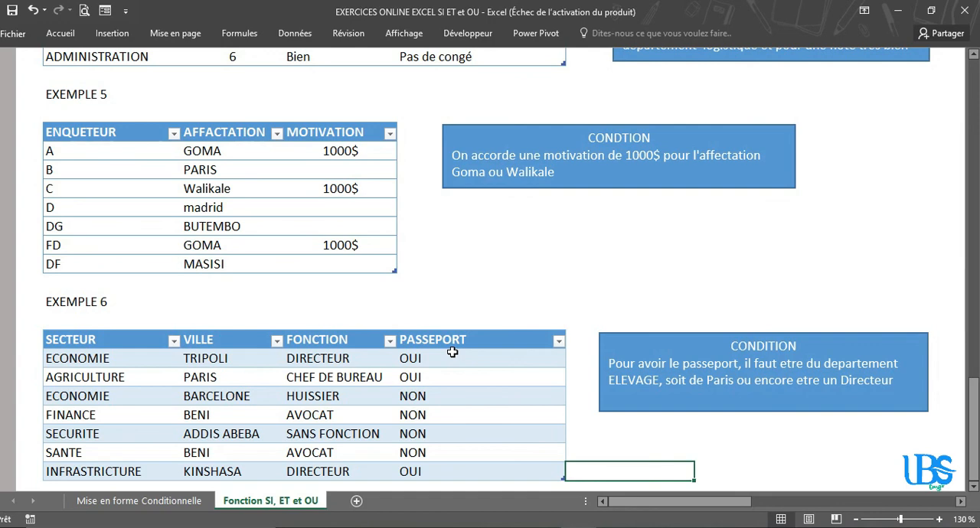
drag(452, 352, 452, 472)
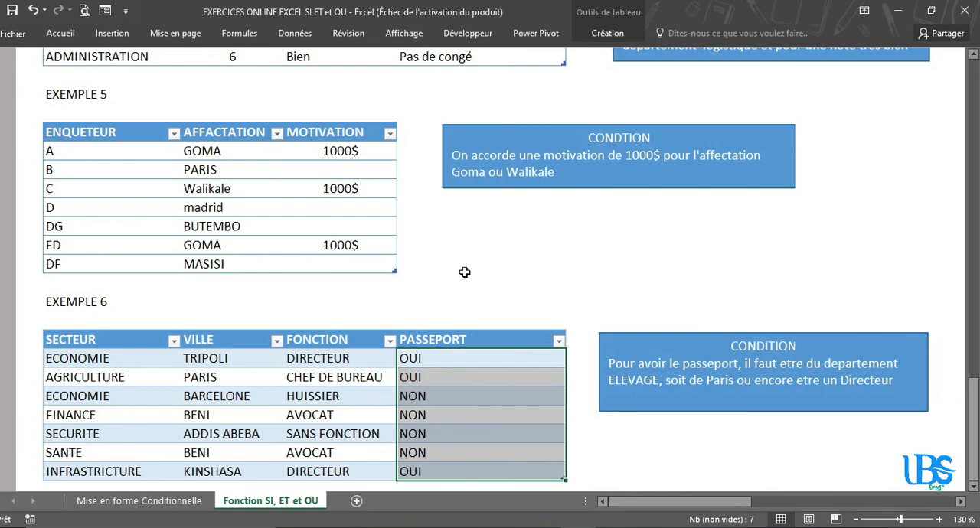